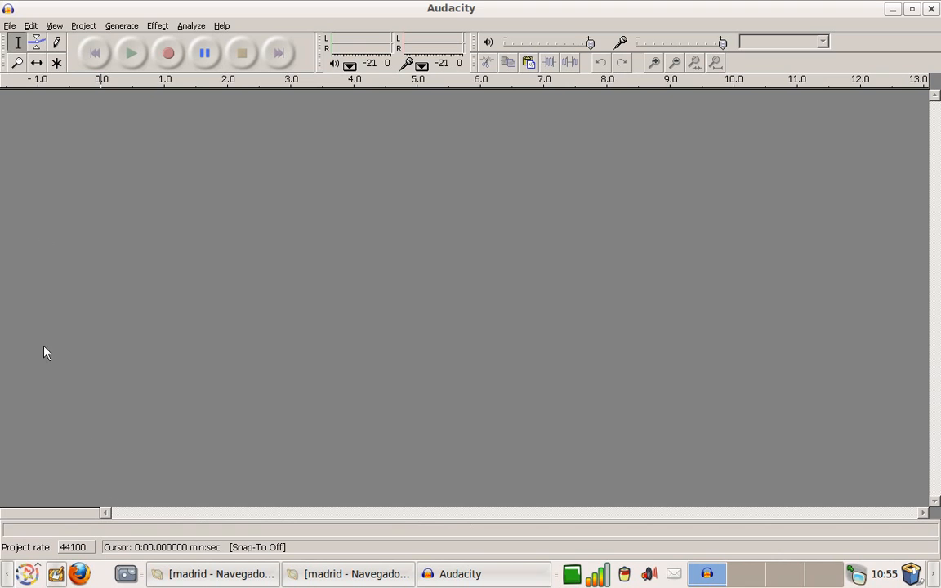
Open the audio file GAROTAIPANEMA.MP3 from the Escritorio folder.
left_click(8, 25)
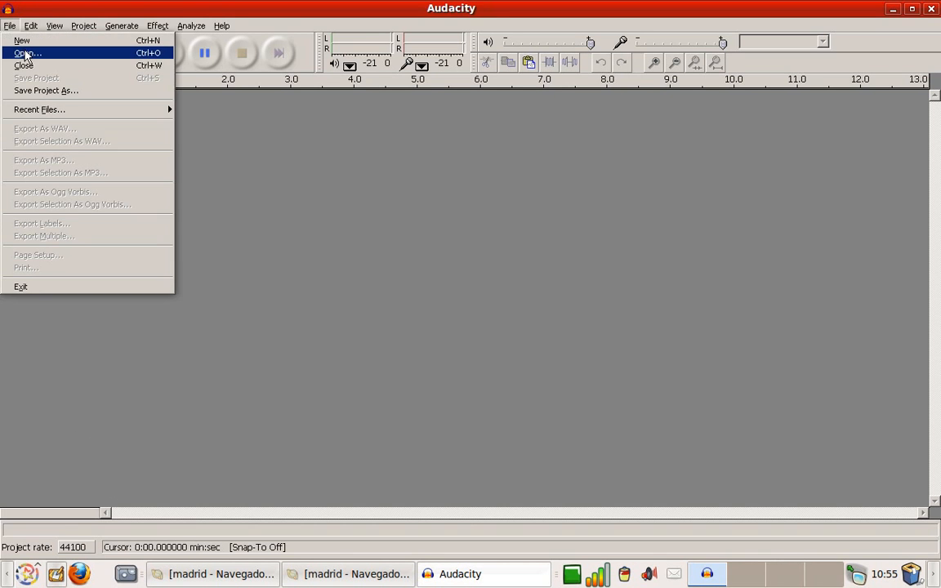
left_click(25, 54)
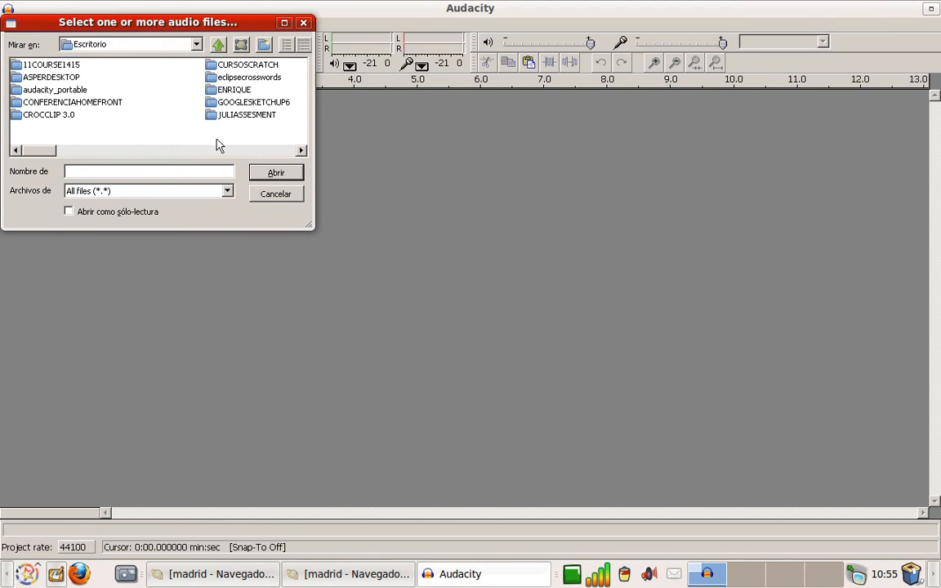
left_click(302, 151)
left_click(302, 151)
left_click(301, 150)
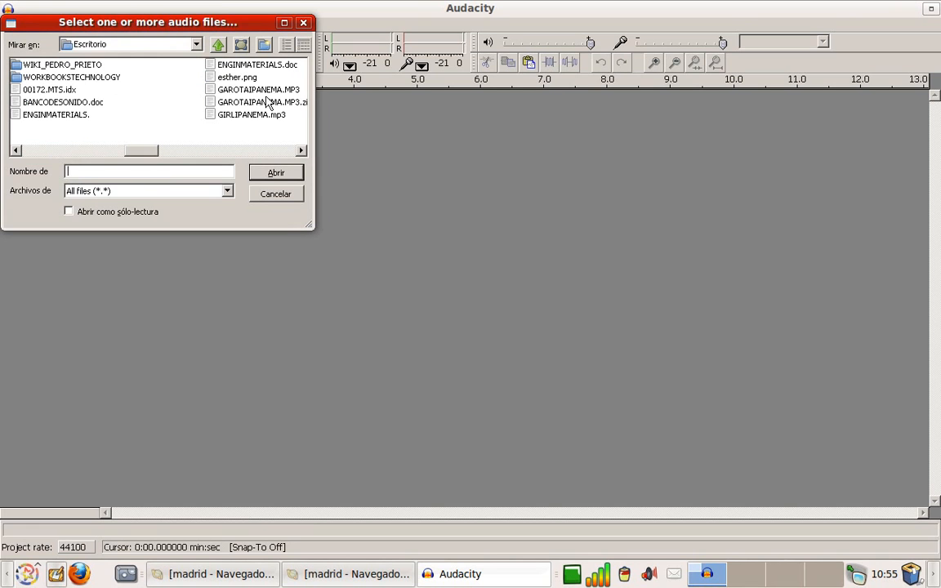
left_click(265, 89)
left_click(278, 173)
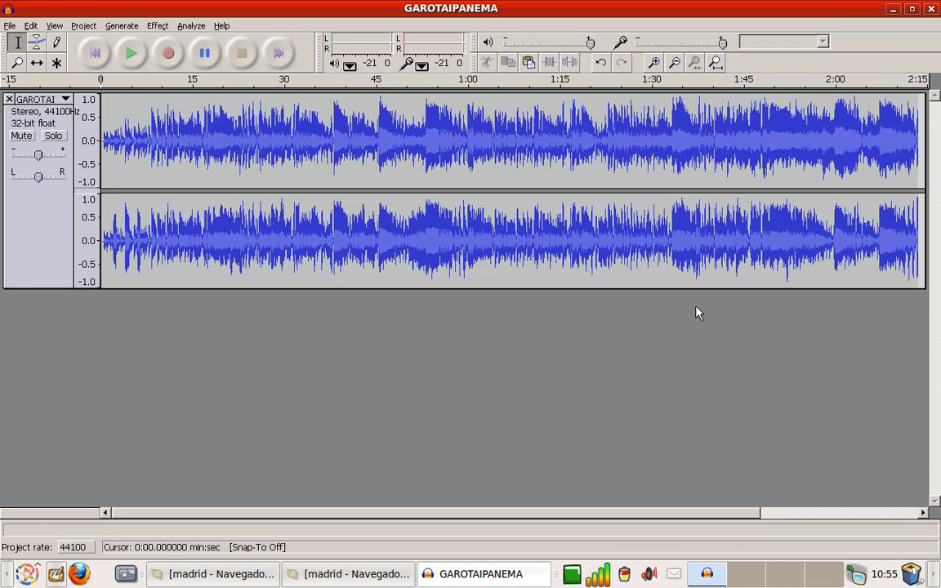
Play a short stretch of the GAROTAIPANEMA track from about 11 seconds, and stop playback.
left_click(171, 147)
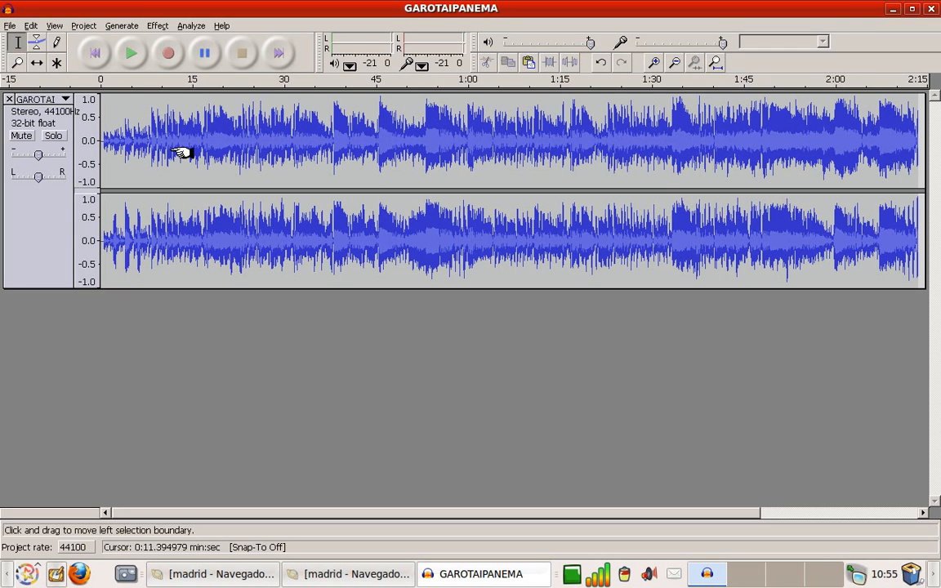
left_click(143, 58)
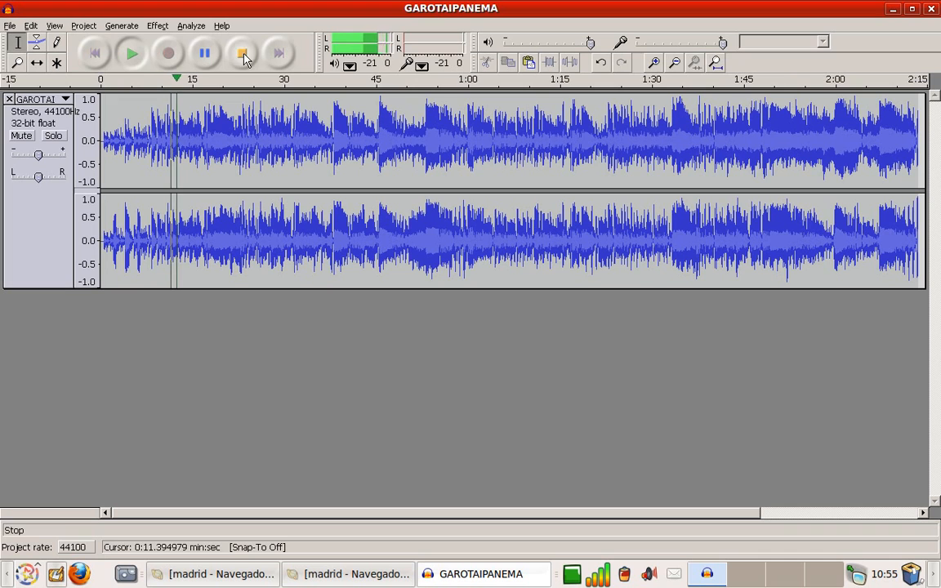
left_click(240, 54)
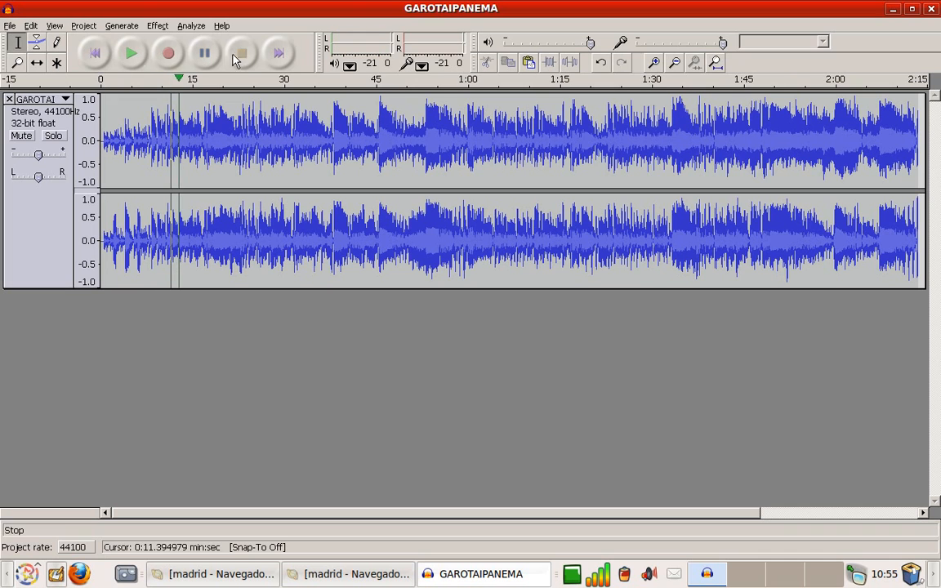
Add a new empty stereo track to the GAROTAIPANEMA project.
left_click(54, 25)
mouse_move(81, 28)
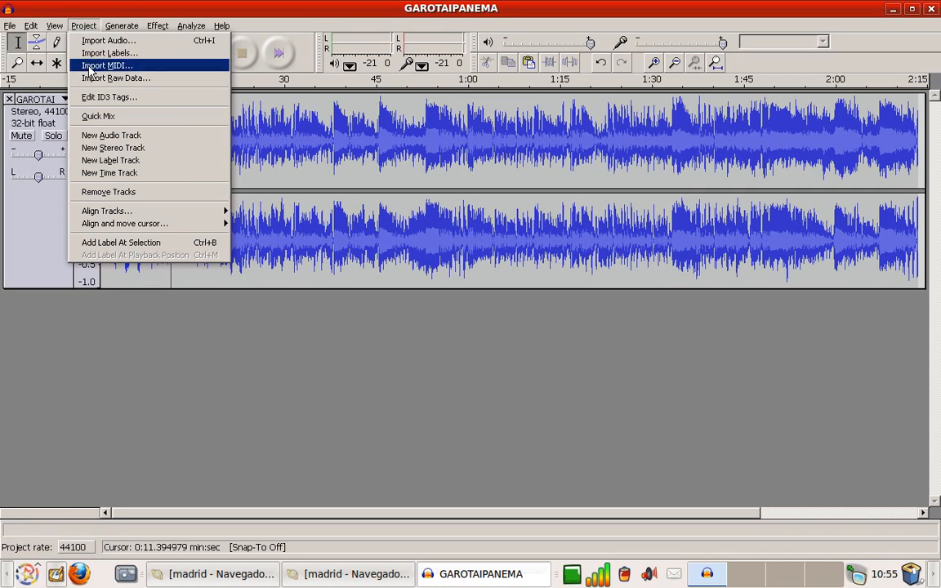
left_click(129, 152)
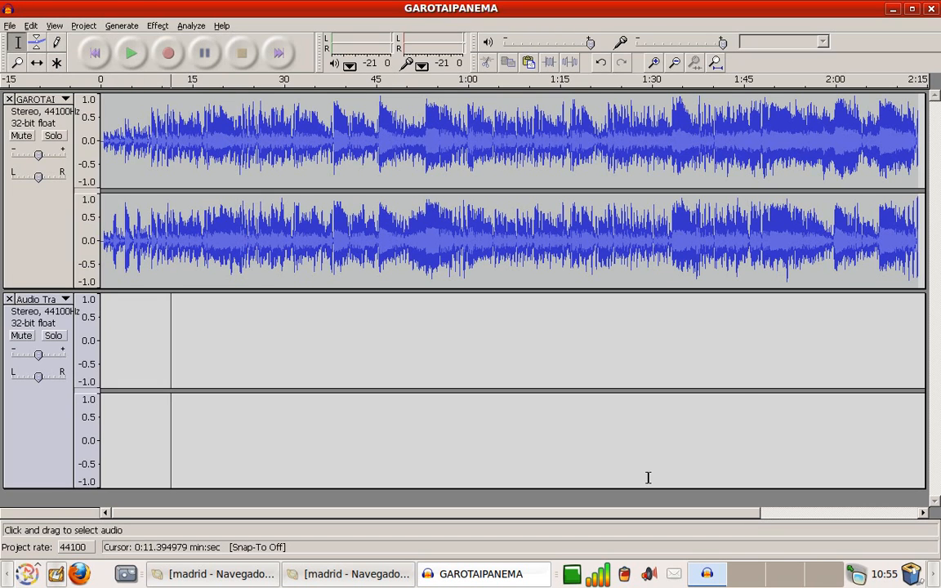
Open the audio file GIRLIPANEMA.mp3 from the Escritorio folder in its own project window.
left_click(9, 26)
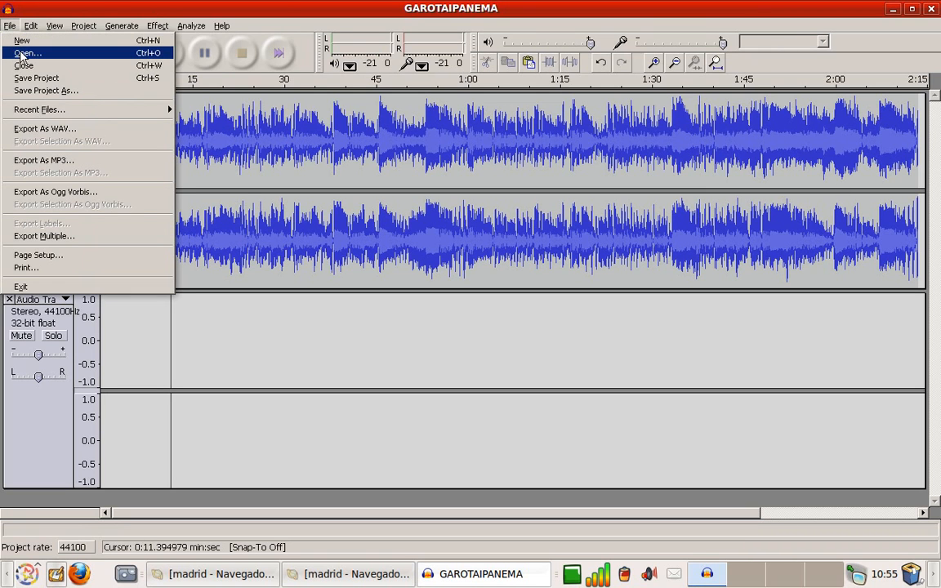
left_click(22, 54)
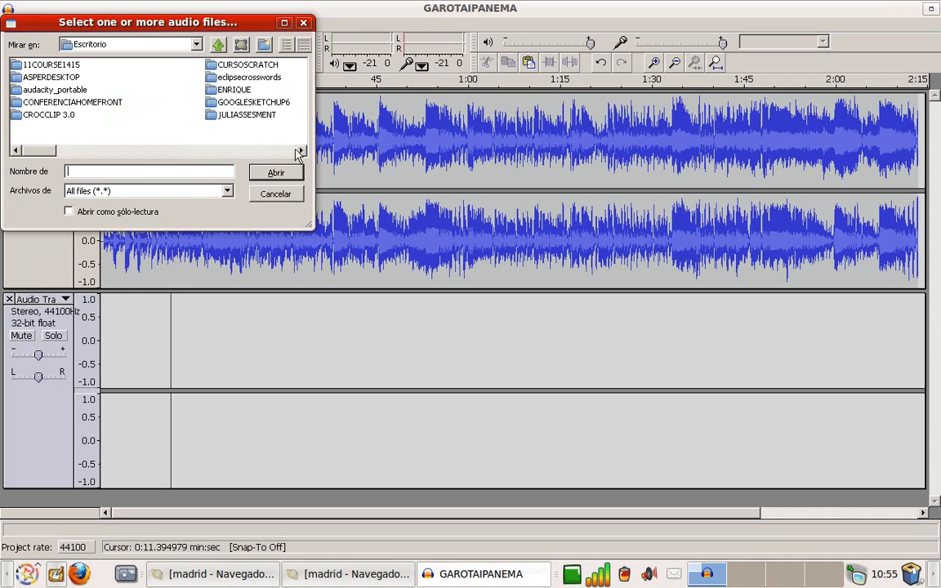
left_click(300, 151)
left_click(299, 151)
left_click(299, 151)
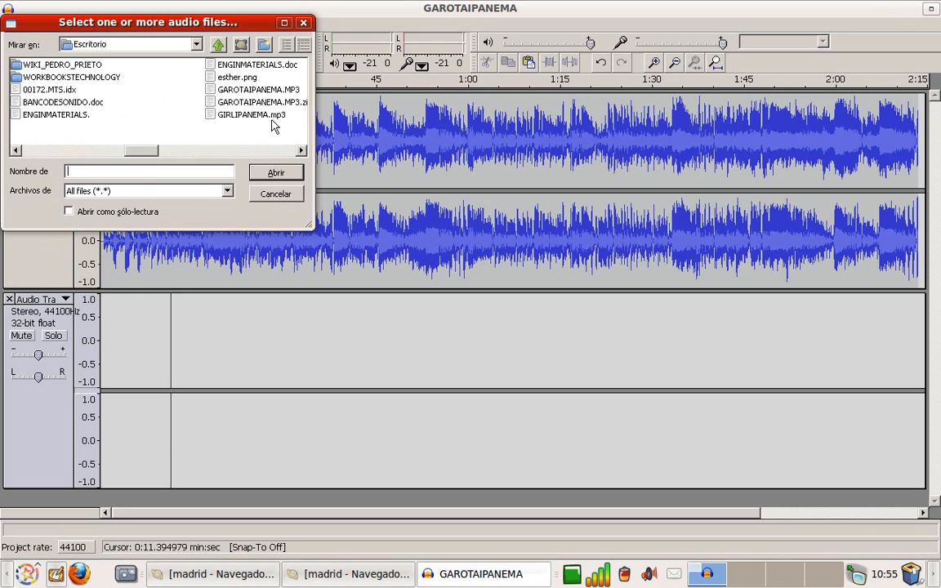
left_click(274, 119)
left_click(275, 174)
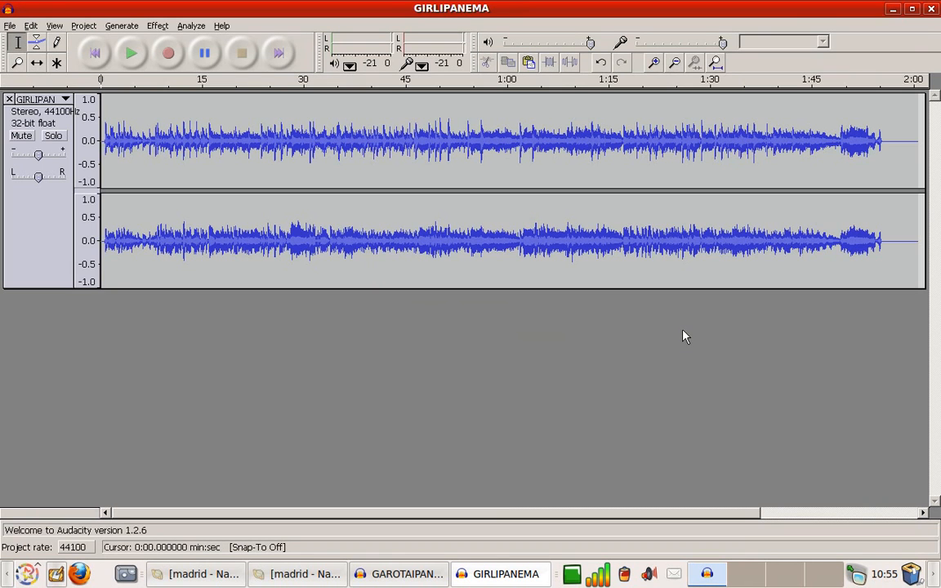
Play a short stretch of the GIRLIPANEMA track from about 11 seconds, and stop playback.
left_click(175, 137)
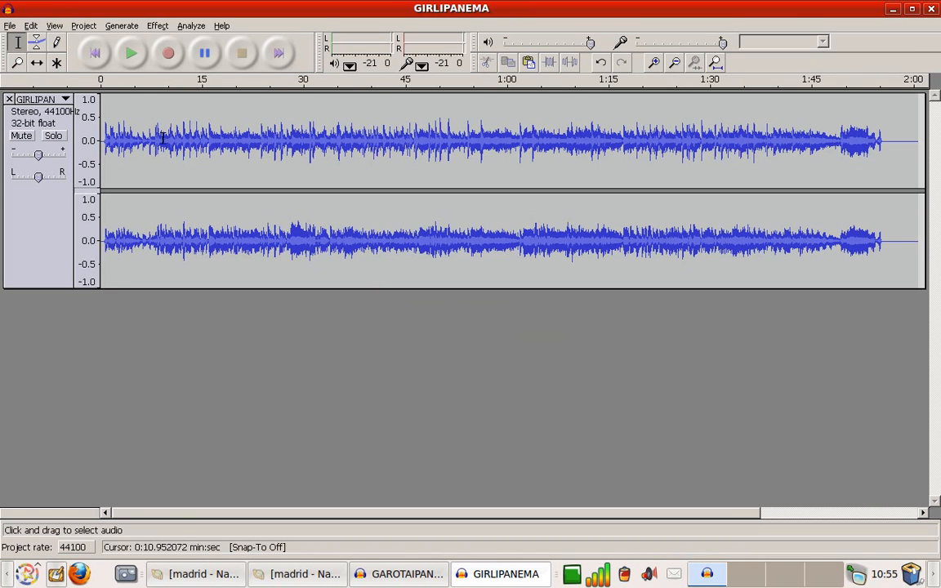
left_click(140, 63)
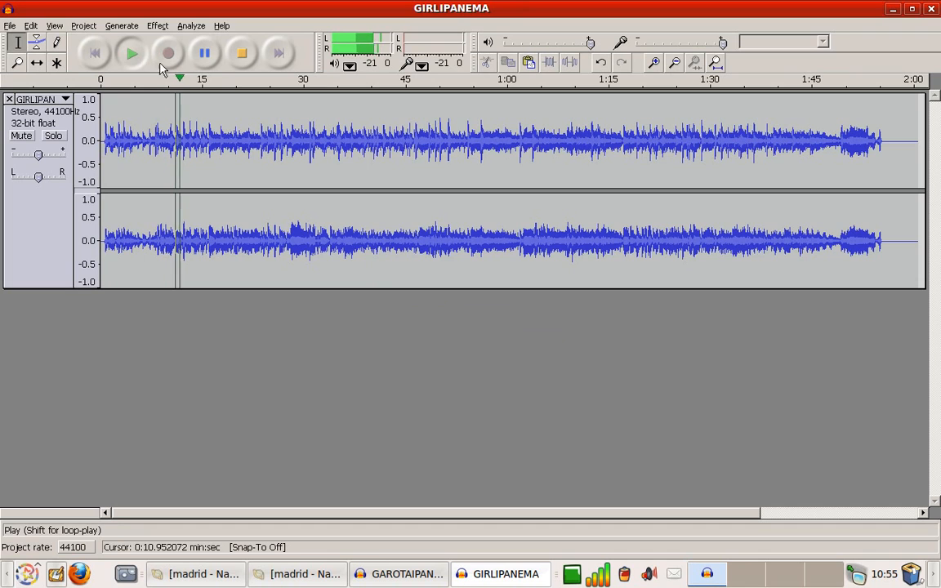
left_click(243, 55)
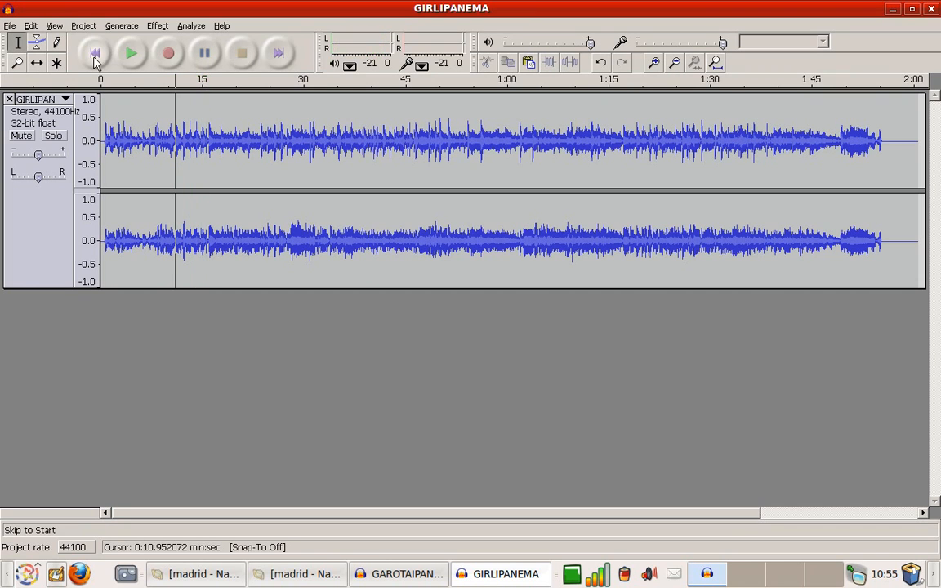
Select all of the GIRLIPANEMA audio and copy it.
left_click(32, 27)
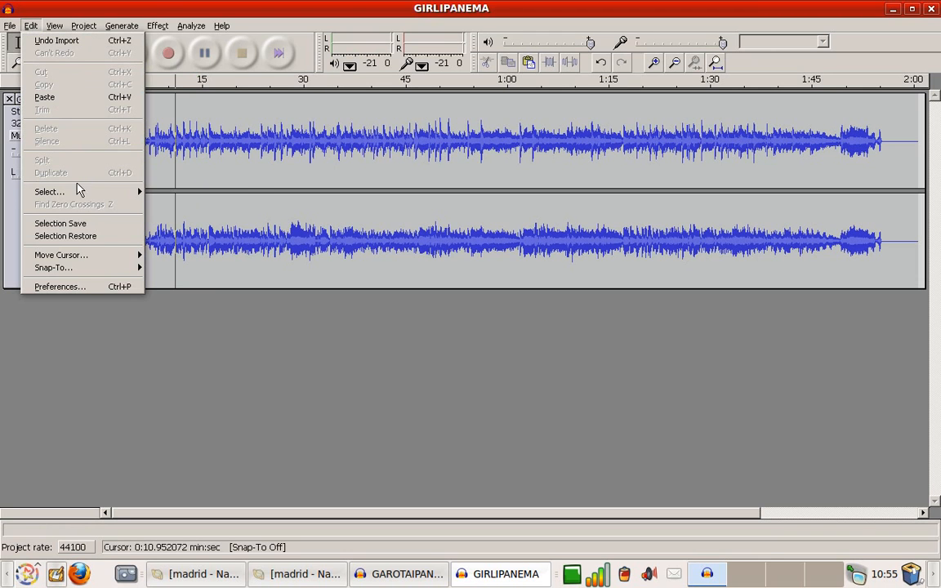
mouse_move(81, 196)
left_click(204, 194)
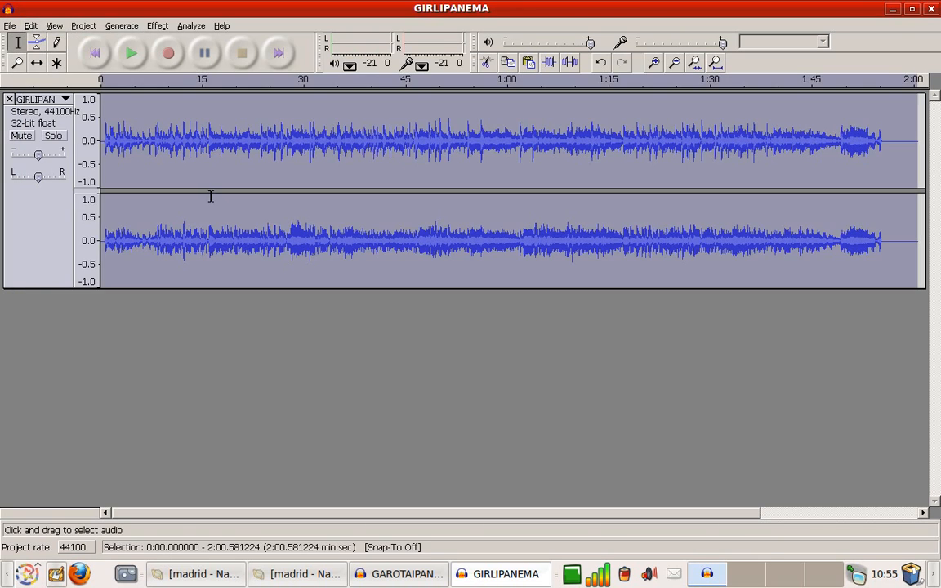
left_click(31, 26)
left_click(54, 87)
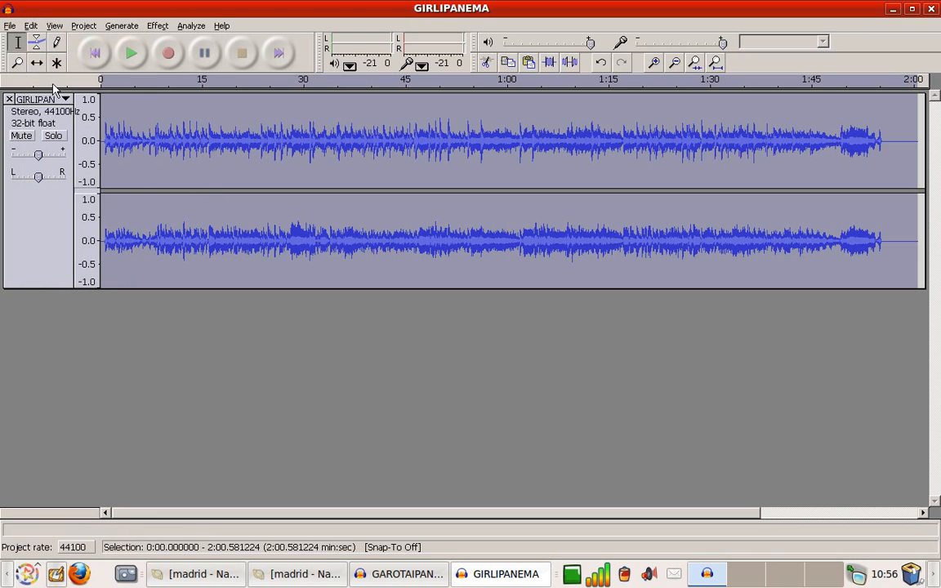
Return to the GAROTAIPANEMA project and paste the copied audio into the empty stereo track at about 1.2 seconds.
left_click(890, 8)
left_click(109, 320)
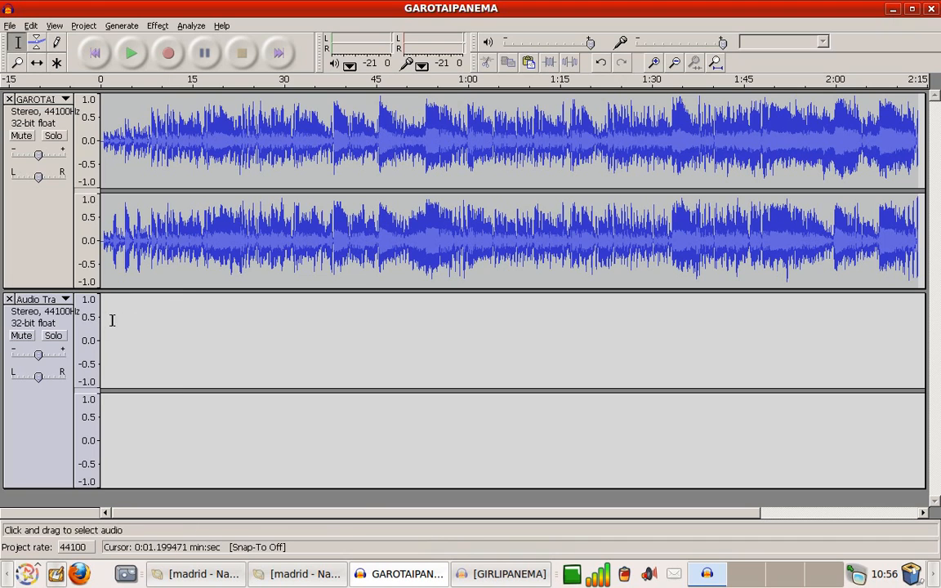
left_click(31, 26)
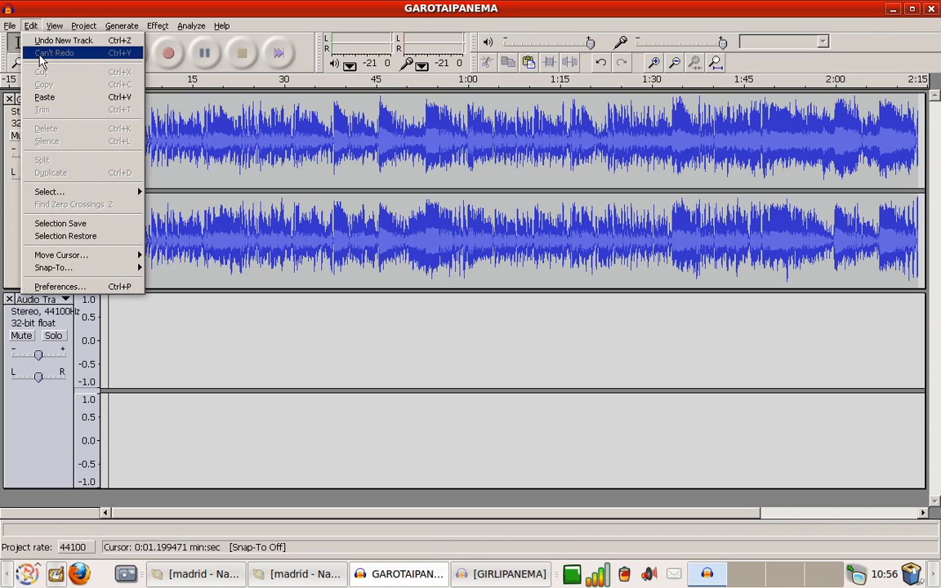
left_click(54, 98)
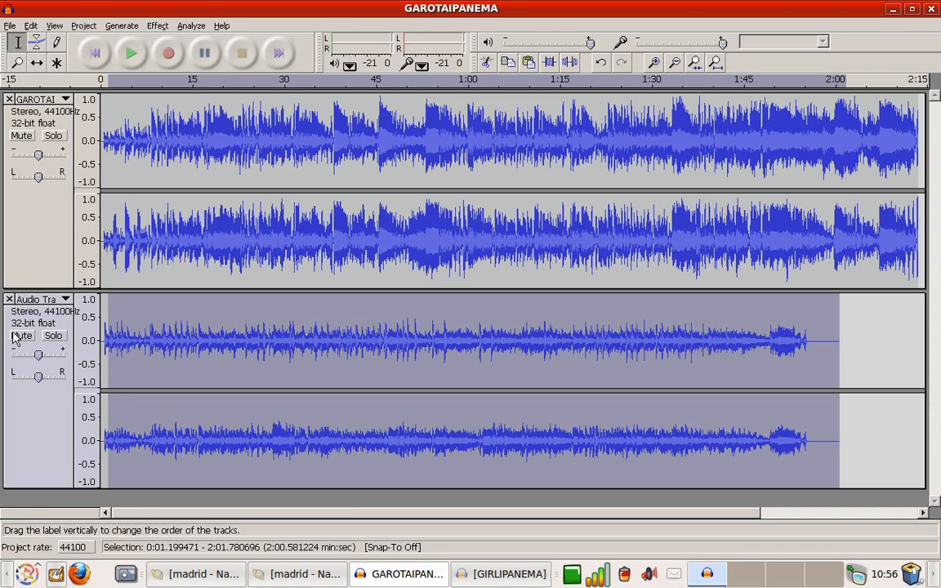
Play both songs together from about 12 seconds, and stop playback.
left_click(175, 166)
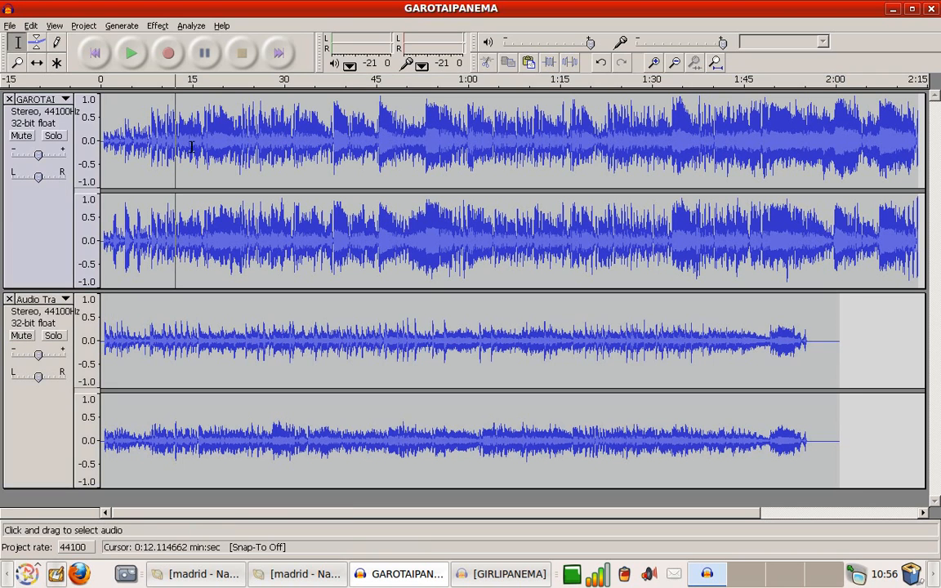
left_click(132, 54)
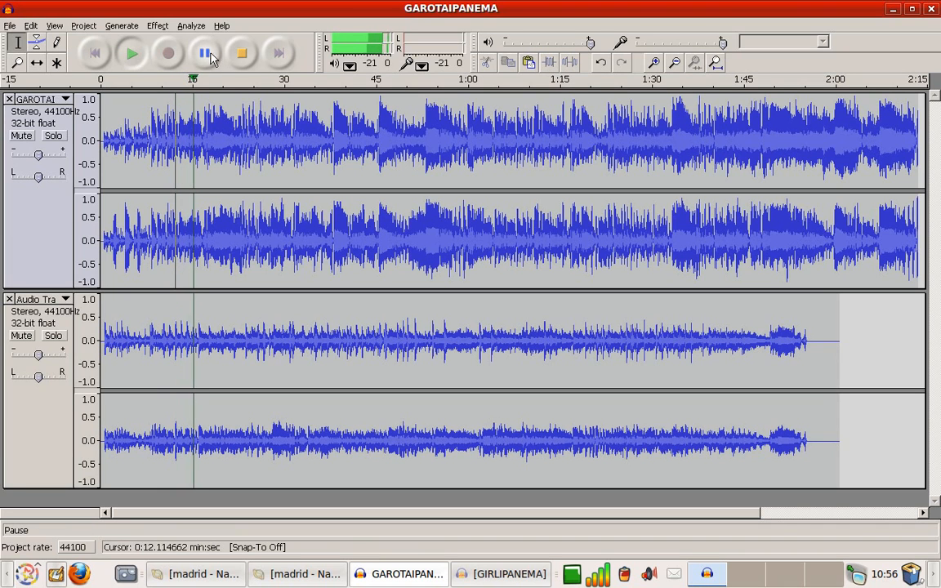
left_click(244, 55)
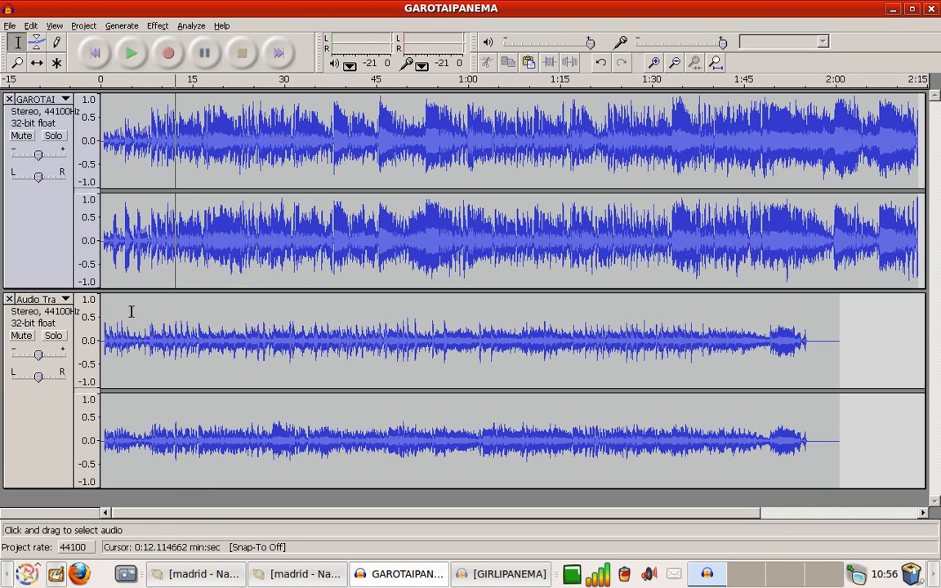
Mute the pasted track and play the GAROTAIPANEMA track alone from the start, pausing at about 10 seconds.
left_click(22, 336)
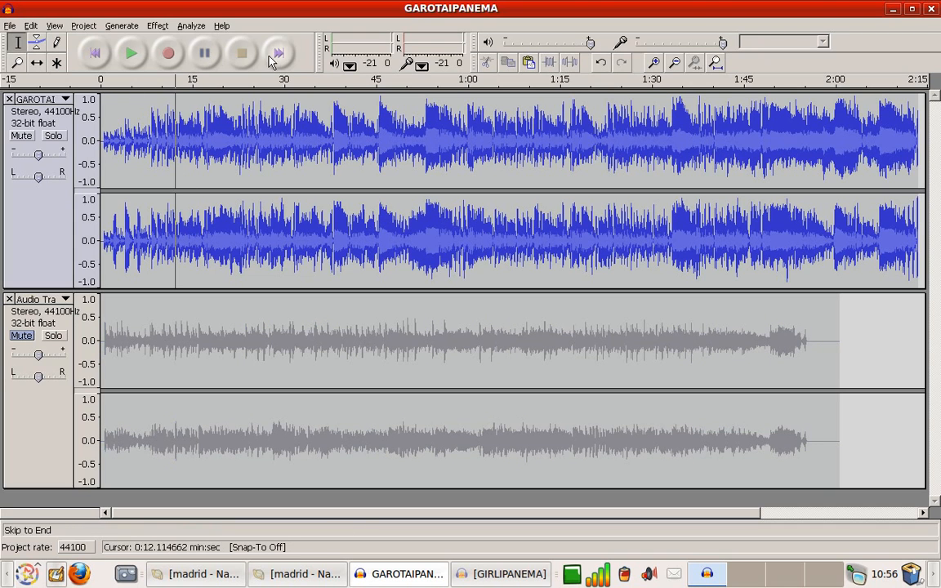
left_click(97, 54)
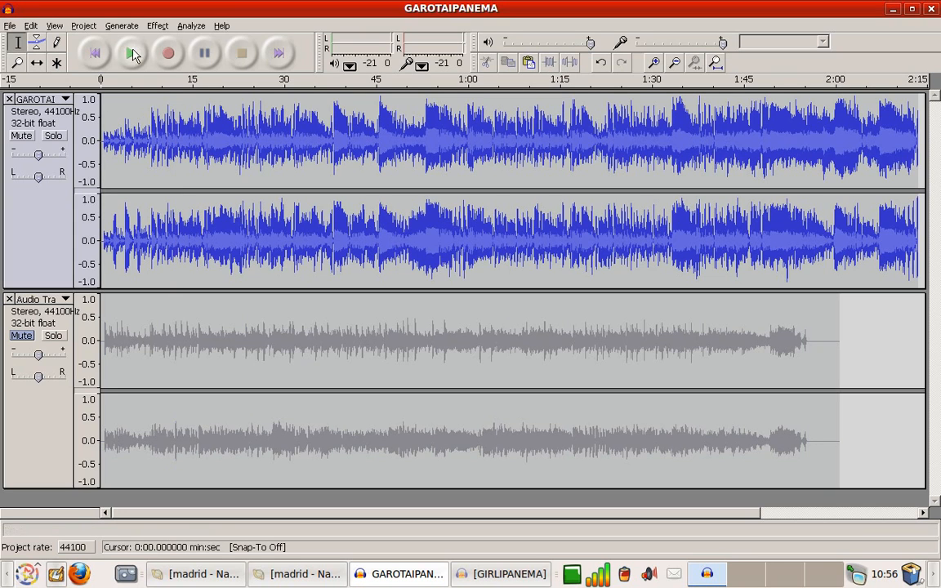
left_click(133, 55)
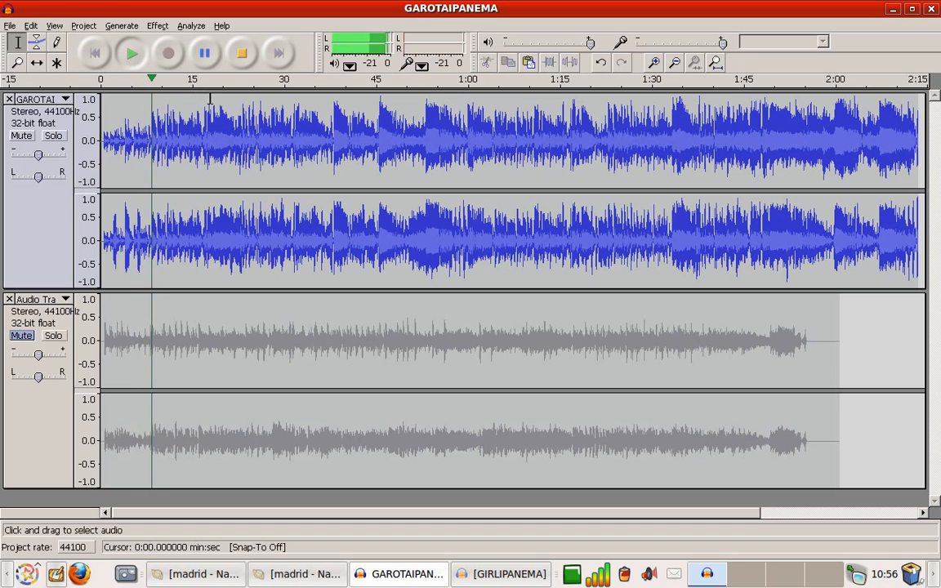
left_click(203, 54)
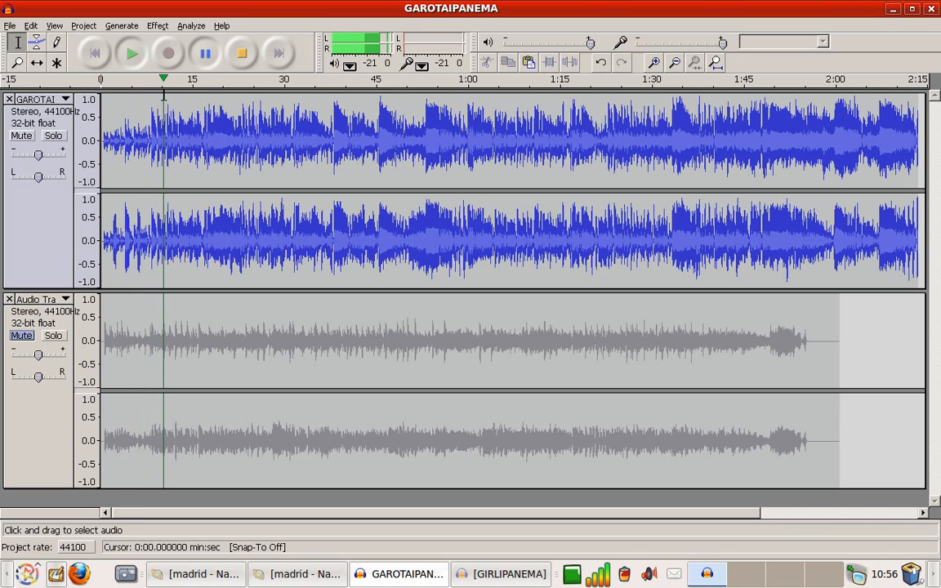
Delete the opening silence of about 0.5 seconds from the GAROTAIPANEMA track and play the trimmed beginning.
left_click(655, 63)
left_click(655, 62)
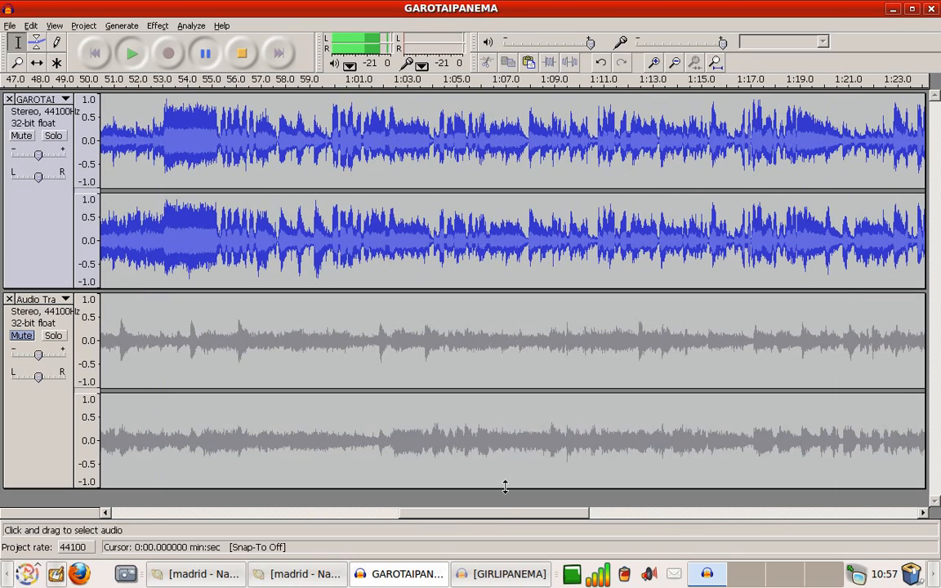
left_click_drag(503, 517, 163, 515)
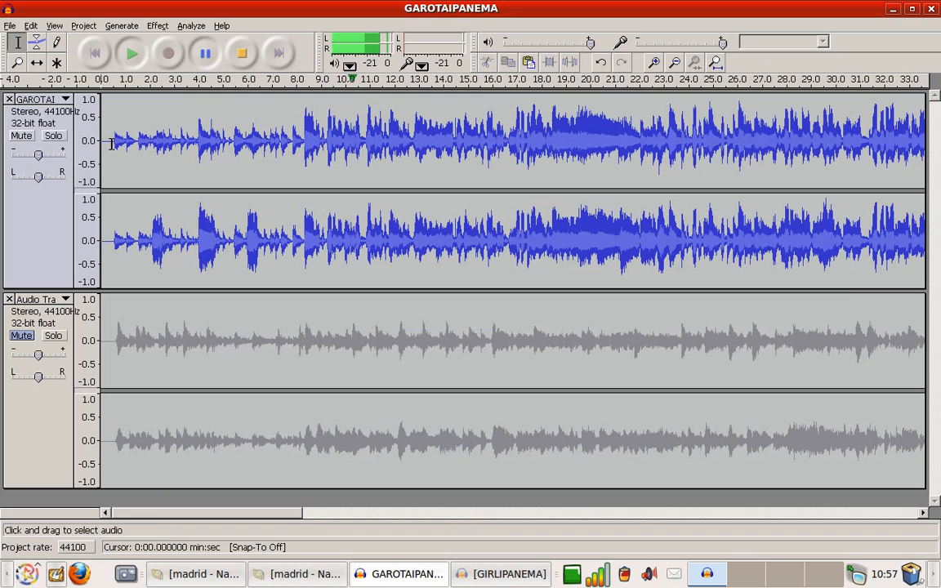
left_click(242, 53)
left_click_drag(113, 141, 95, 151)
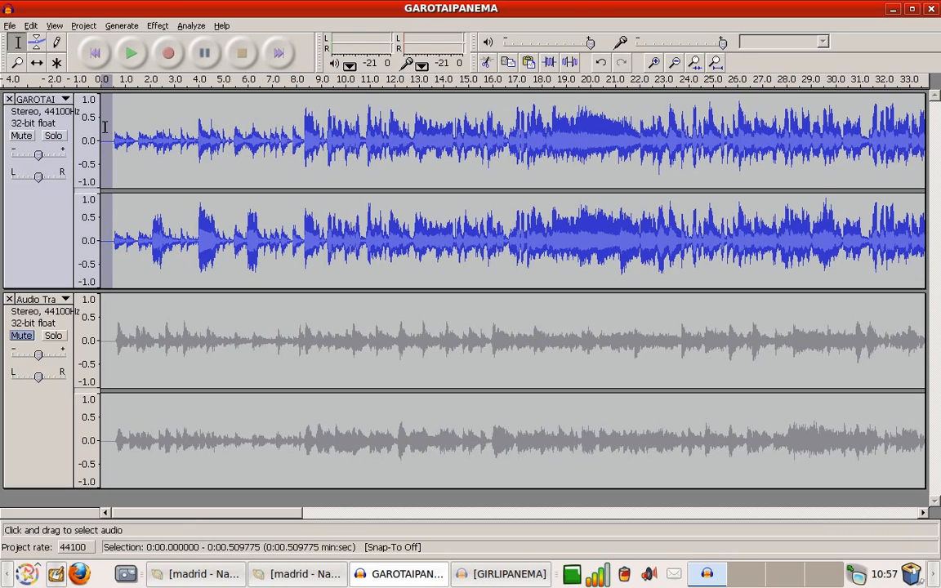
key("Delete")
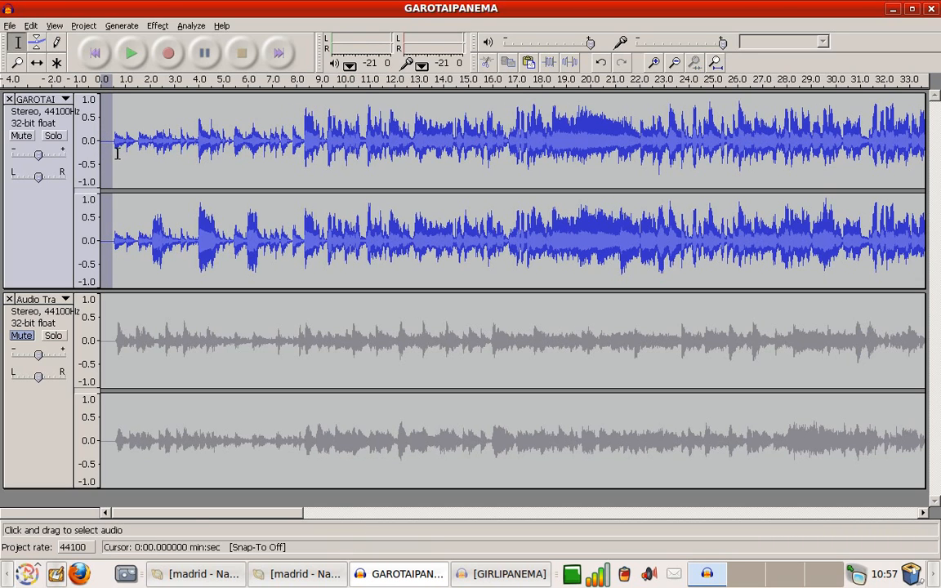
left_click(131, 55)
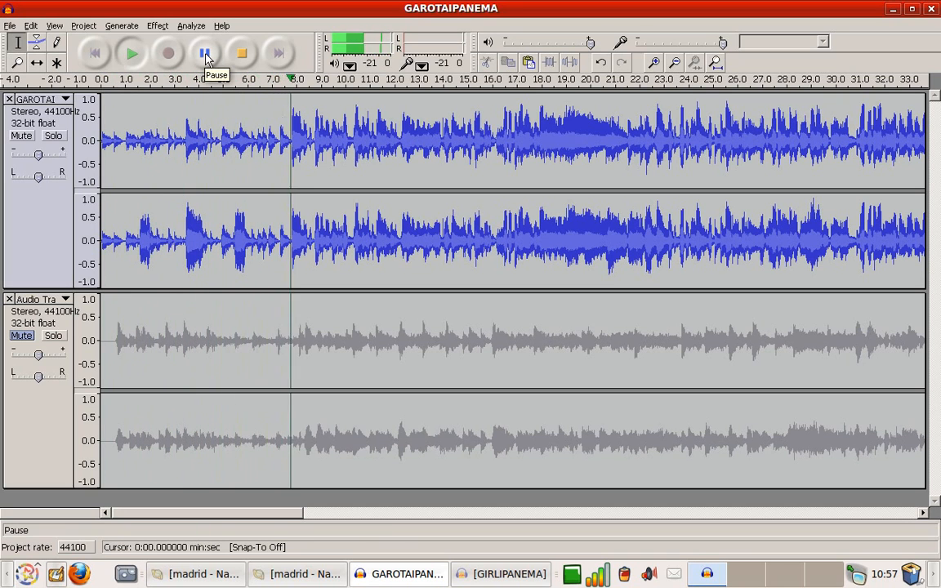
left_click(243, 56)
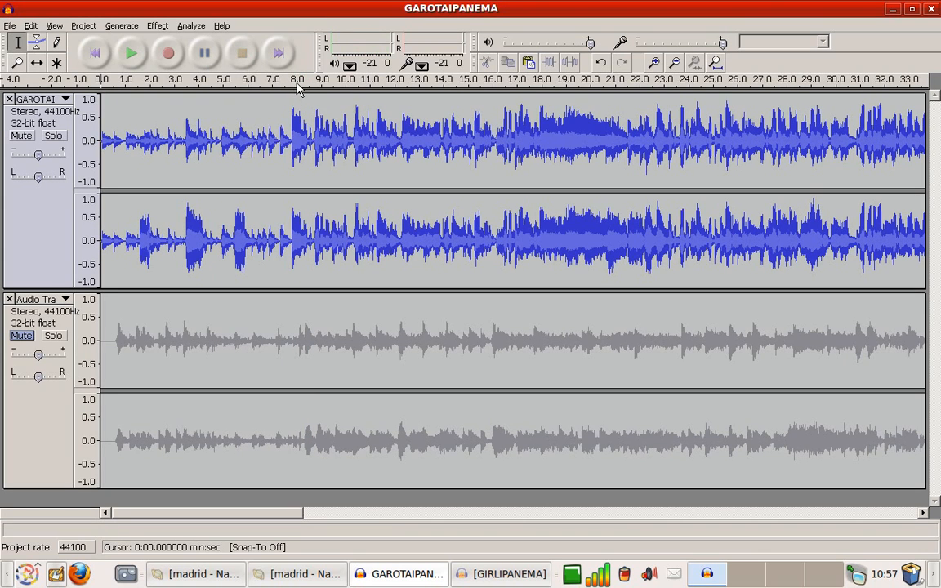
Mute the GAROTAIPANEMA track, unmute the pasted track and delete its opening silence of about 0.6 seconds.
left_click(22, 136)
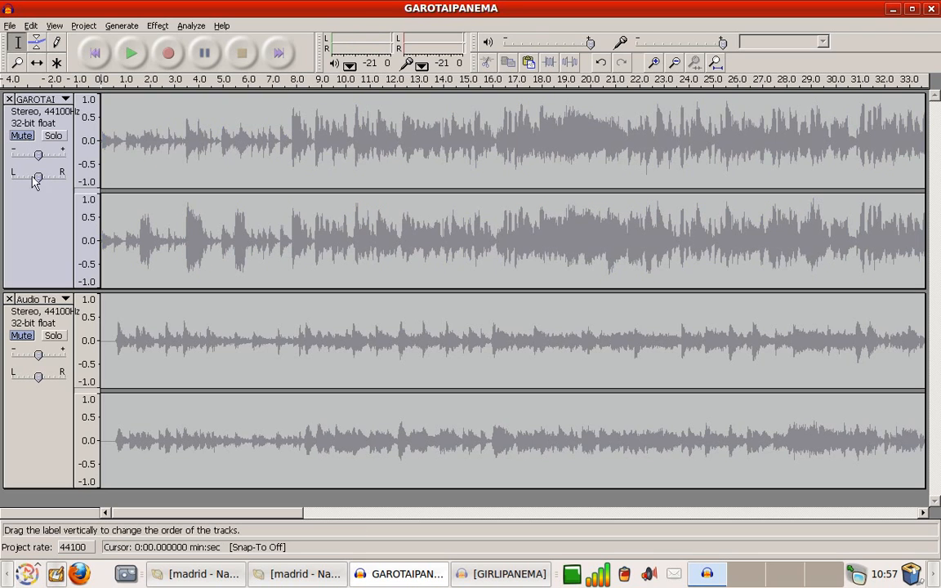
left_click(22, 336)
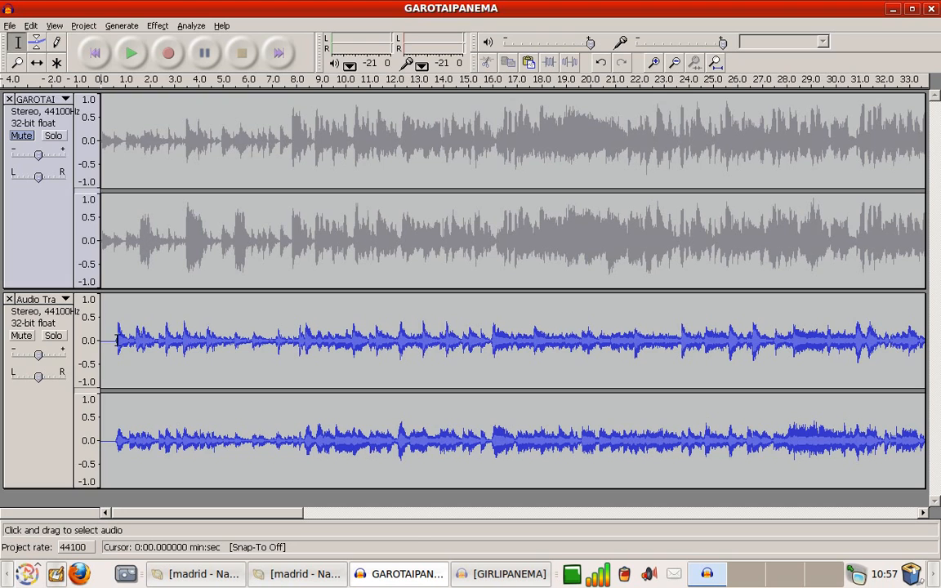
left_click_drag(115, 341, 88, 330)
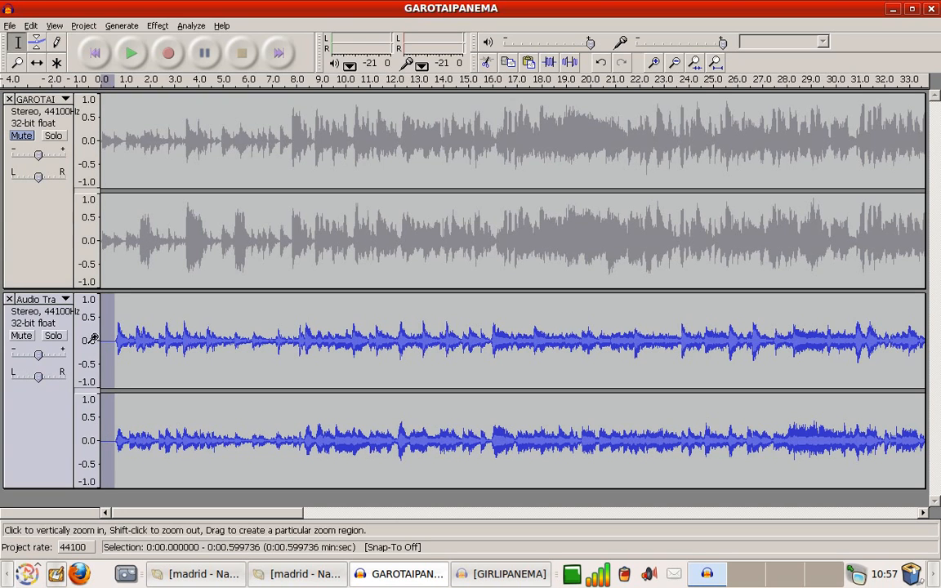
key("Delete")
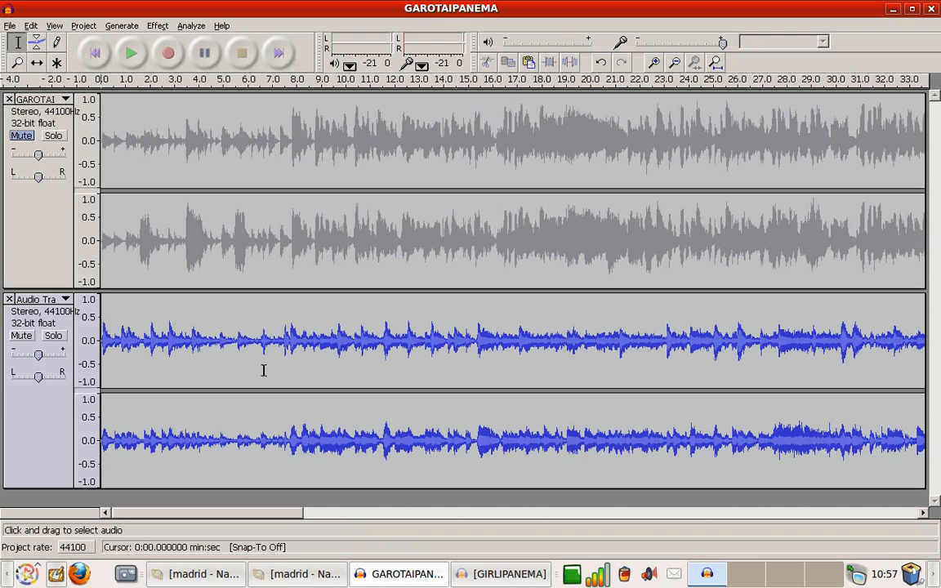
Play the pasted track alone from the start, stop playback, and delete its first 7.2 seconds or so.
left_click(131, 53)
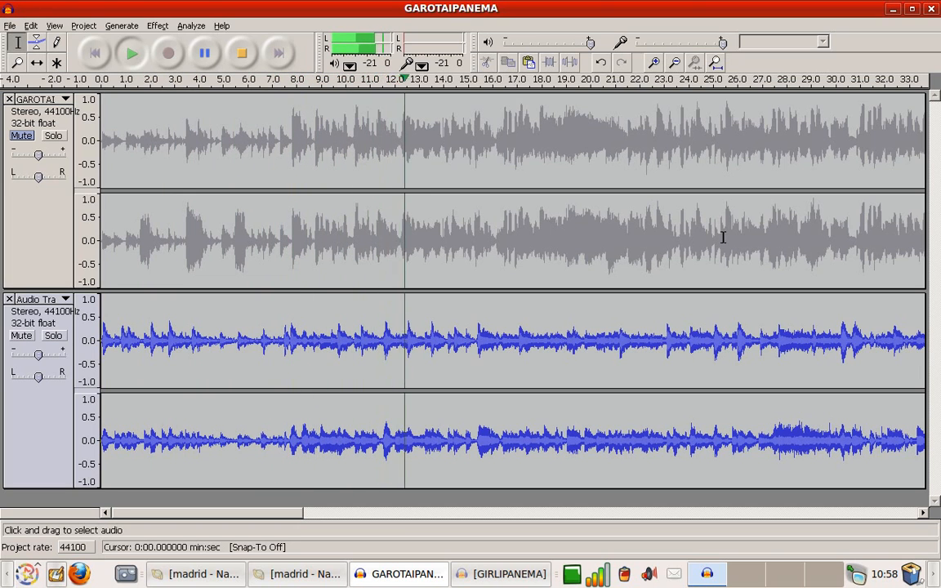
left_click(206, 55)
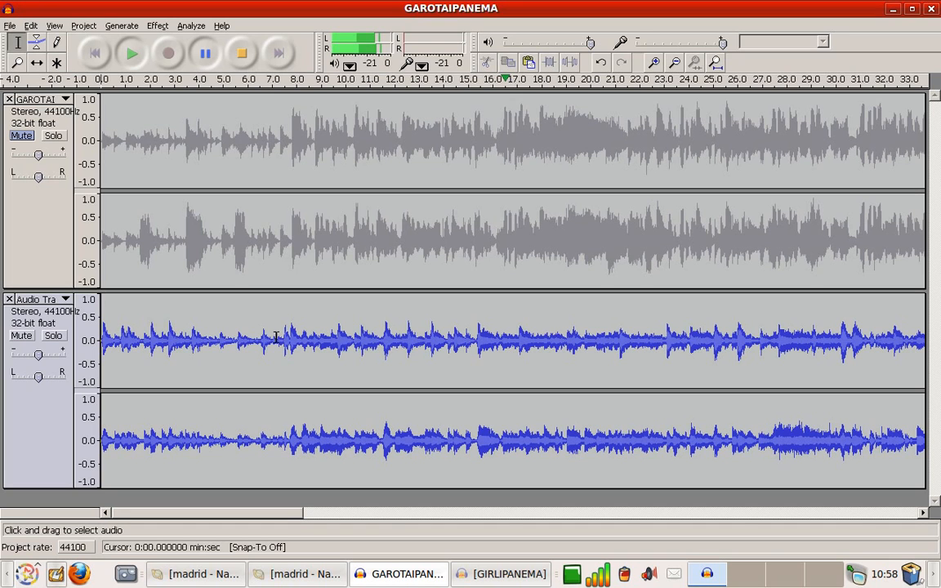
left_click_drag(268, 339, 98, 343)
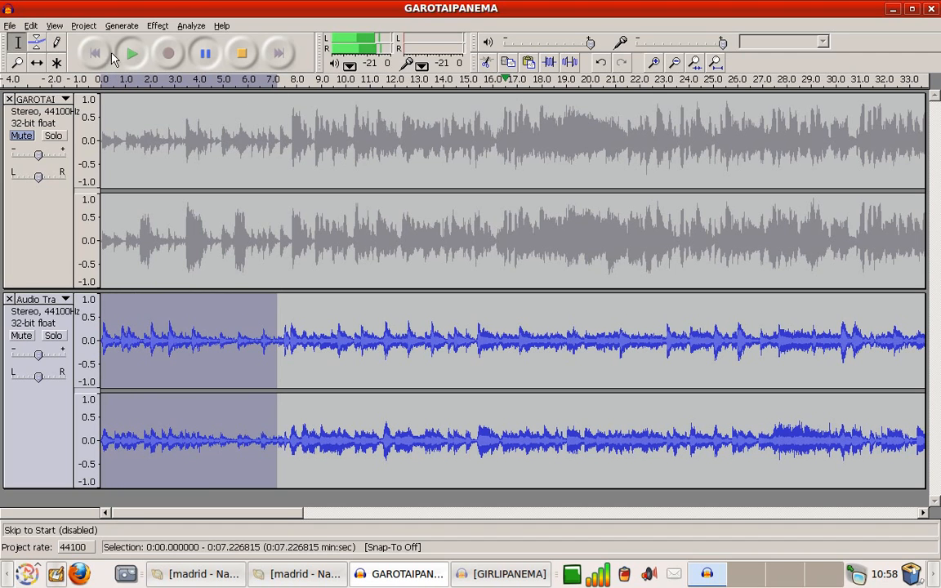
left_click(233, 51)
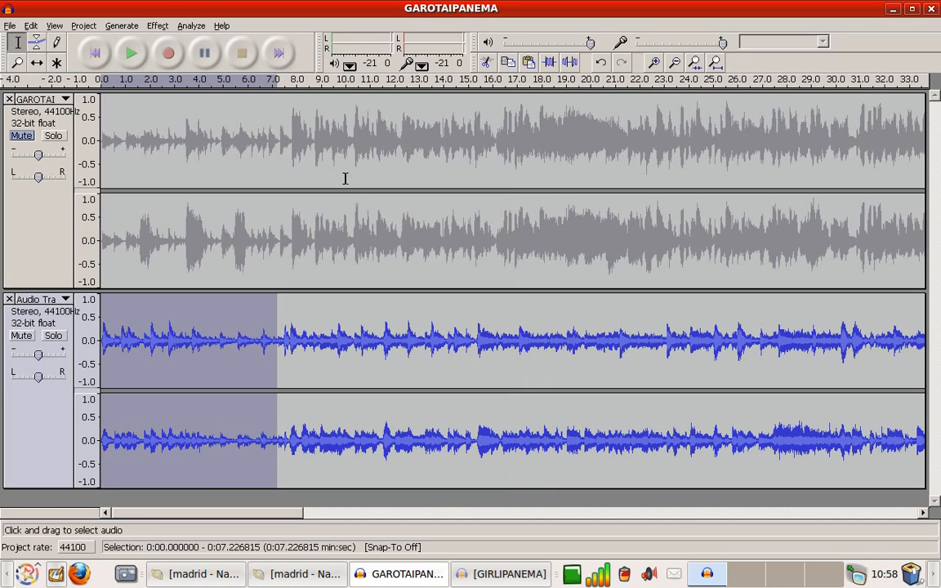
key("Delete")
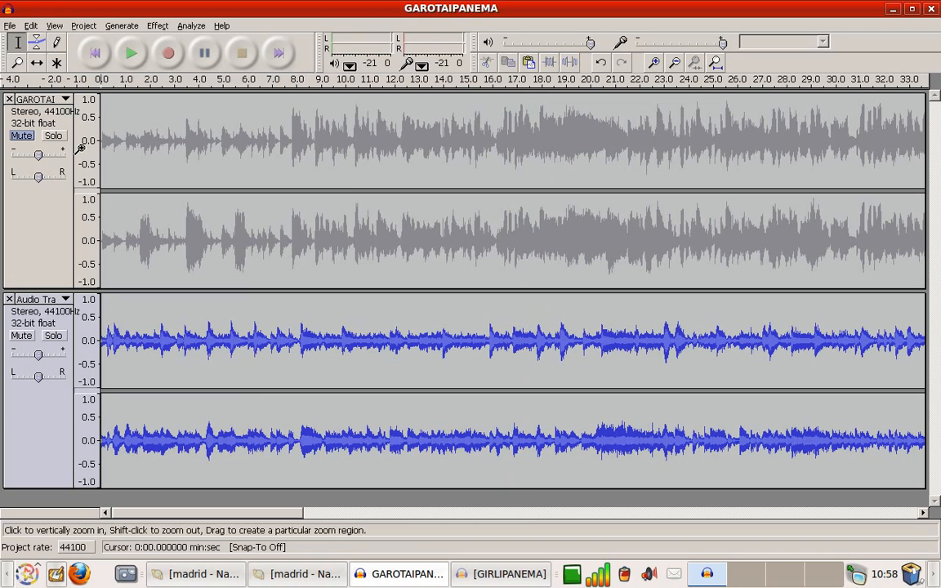
Unmute the GAROTAIPANEMA track, play both songs together from near the start, stop and return to the beginning.
left_click(22, 137)
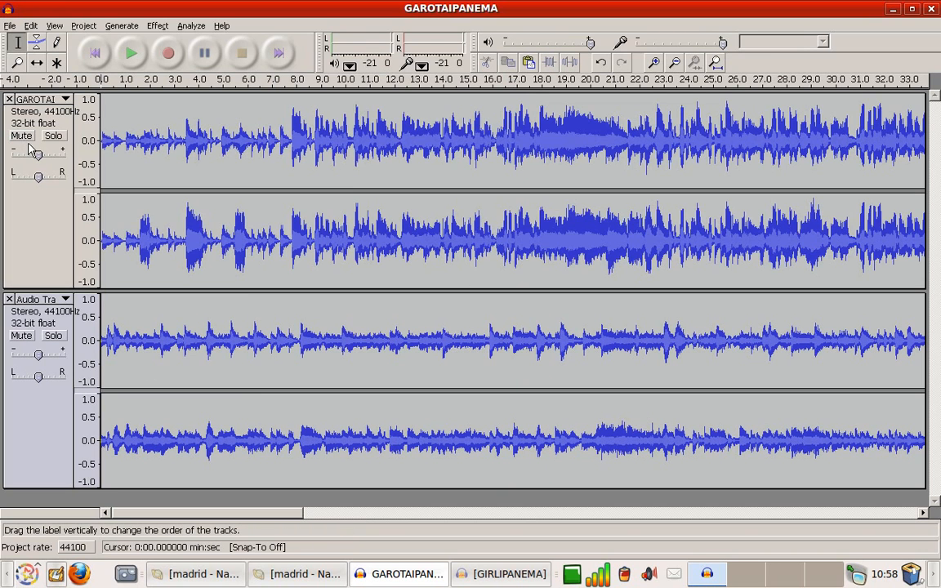
left_click(129, 56)
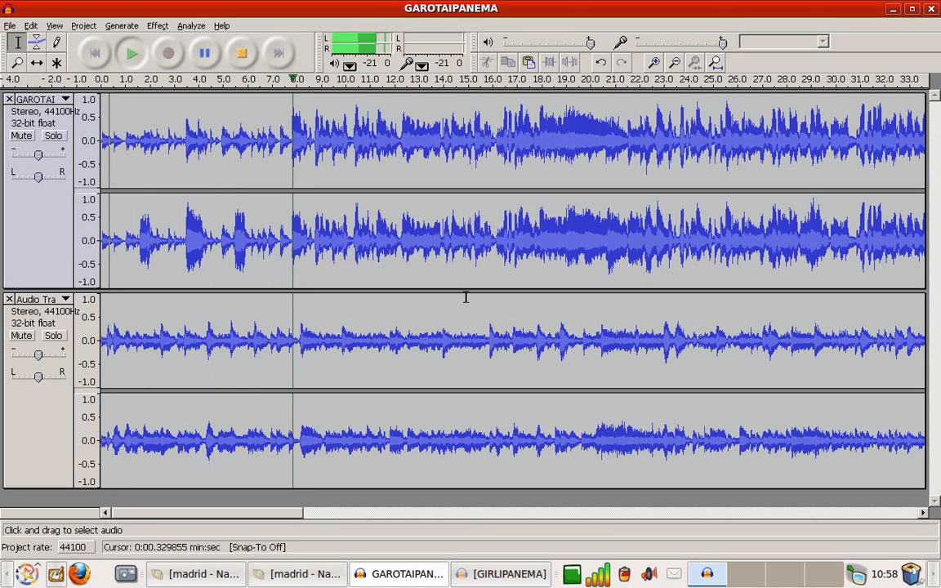
left_click(205, 54)
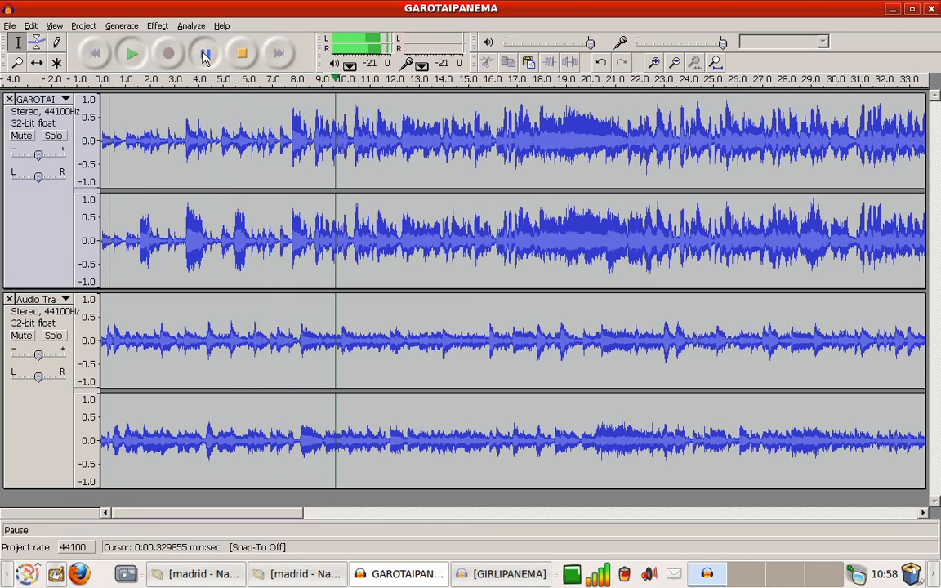
left_click(239, 54)
left_click(94, 54)
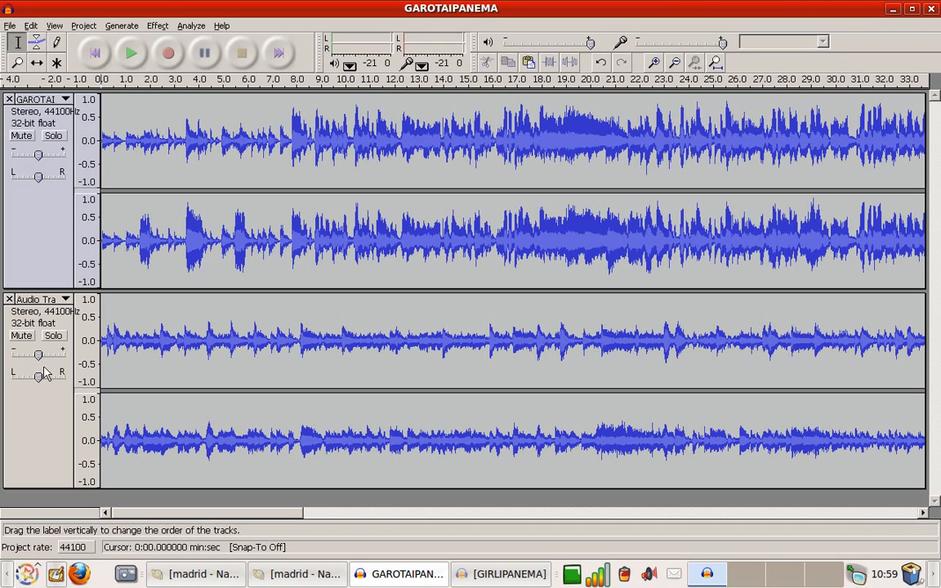
Mute the GAROTAIPANEMA track and apply a Fade In to about the first 12.4 seconds of the pasted track.
left_click(22, 136)
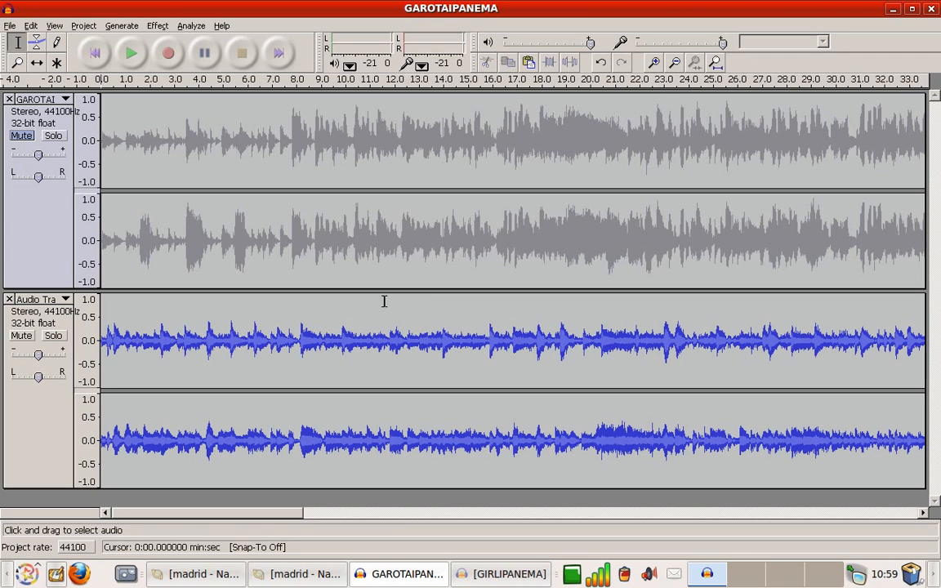
left_click_drag(402, 302, 84, 337)
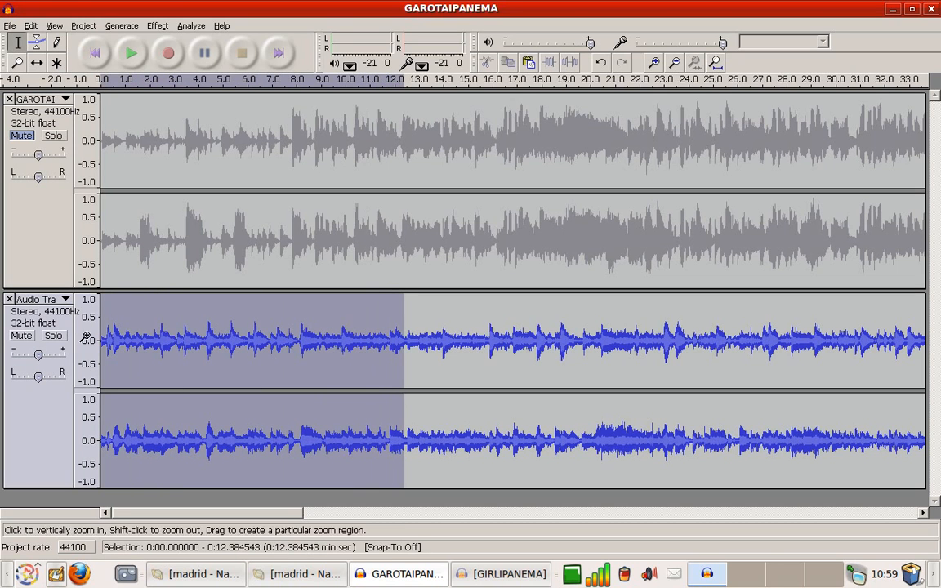
left_click(193, 27)
mouse_move(158, 25)
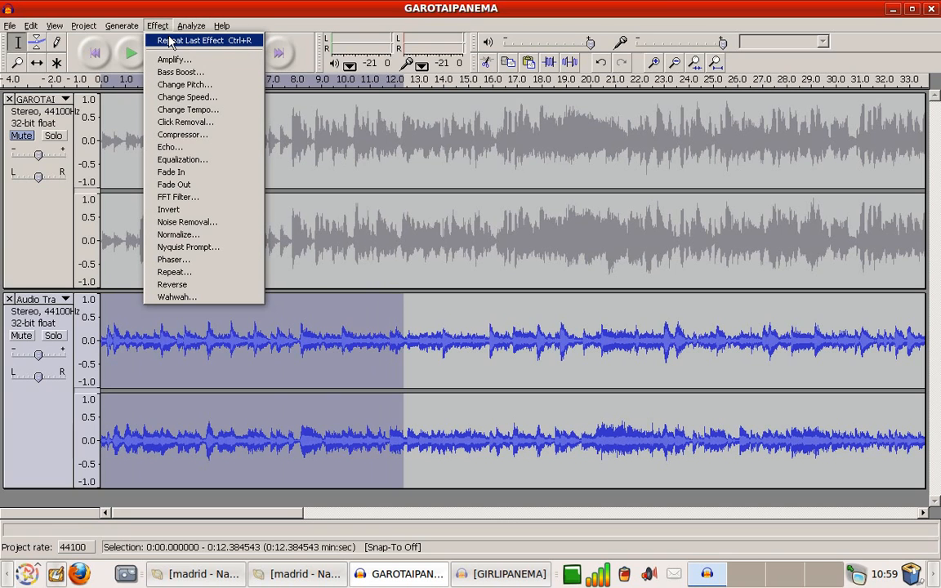
left_click(199, 172)
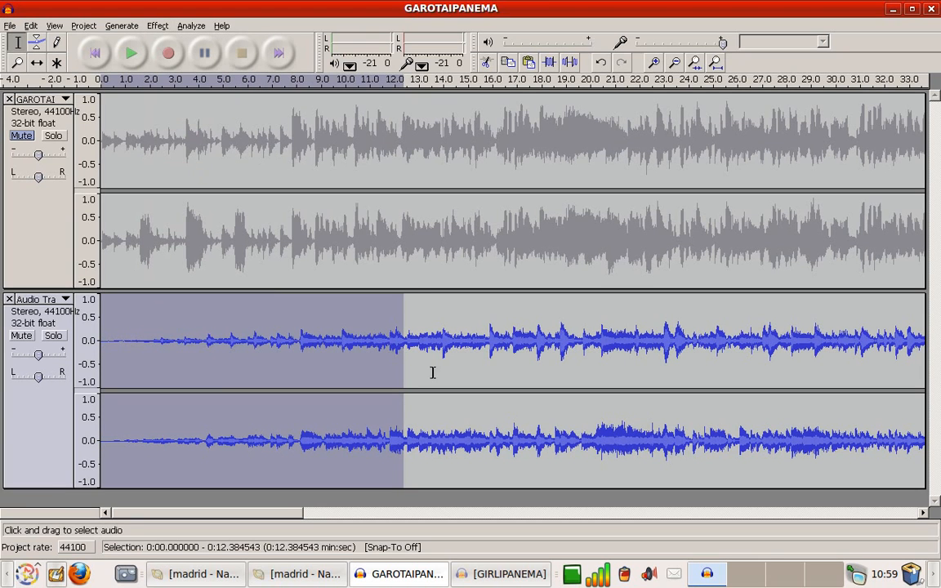
Unmute the GAROTAIPANEMA track and play both songs from the start to about 12.7 seconds, then stop playback.
left_click(21, 135)
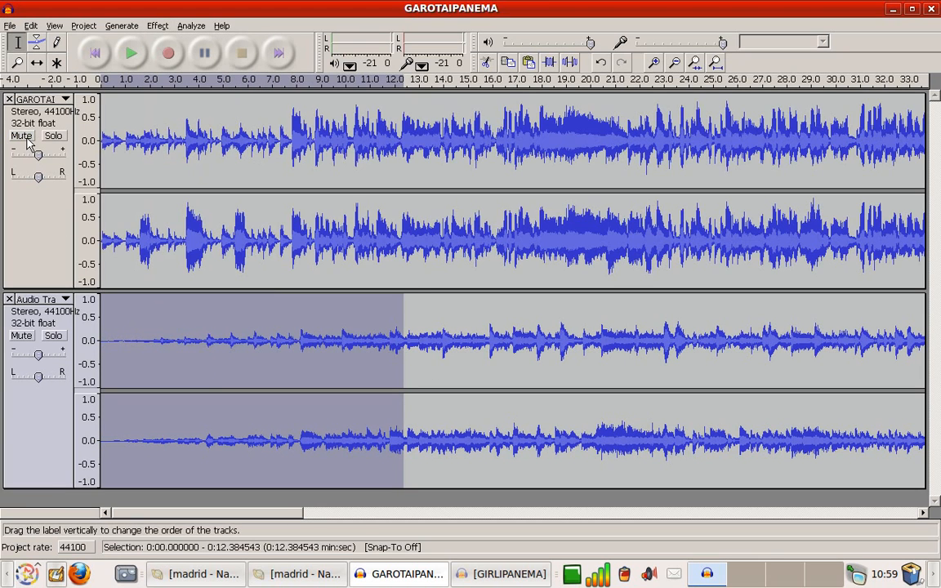
left_click(121, 329)
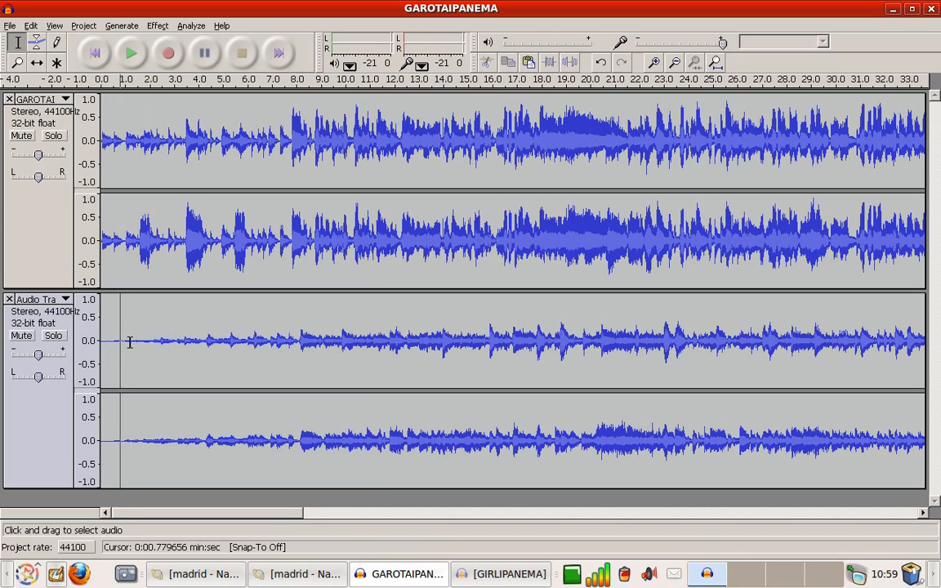
left_click(95, 53)
left_click(132, 54)
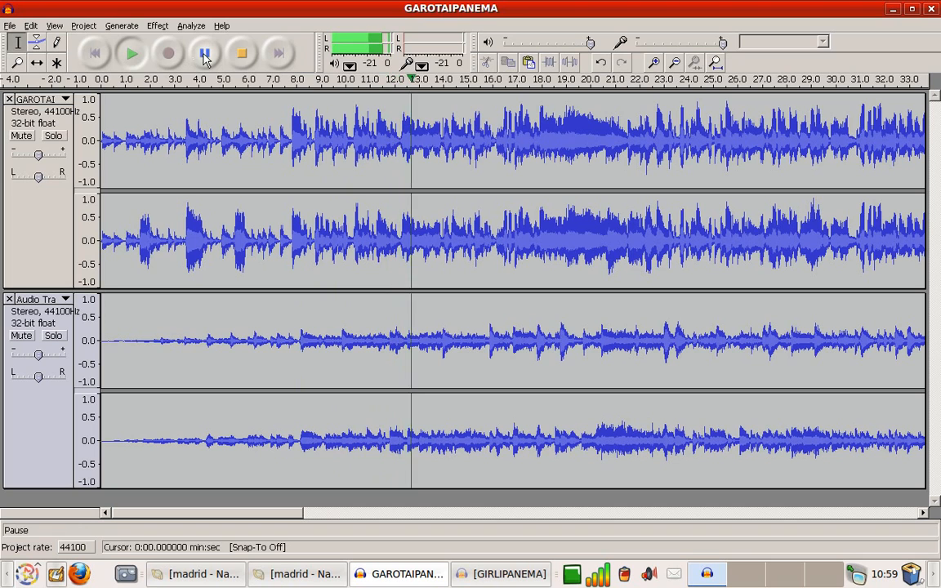
left_click(243, 54)
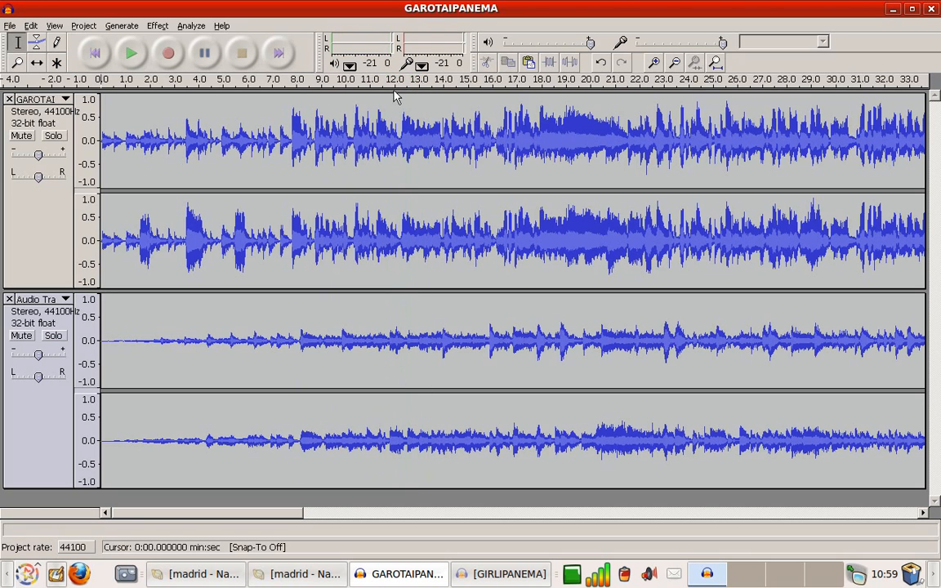
Mute the GAROTAIPANEMA track and amplify the pasted track by -10.0 dB between about 8.0 and 12.5 seconds.
left_click(22, 137)
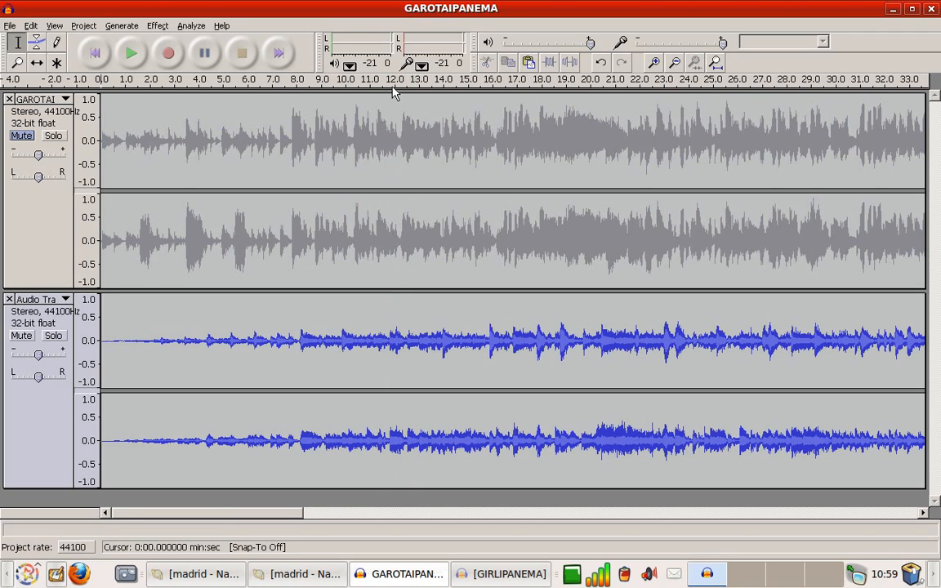
left_click(405, 308)
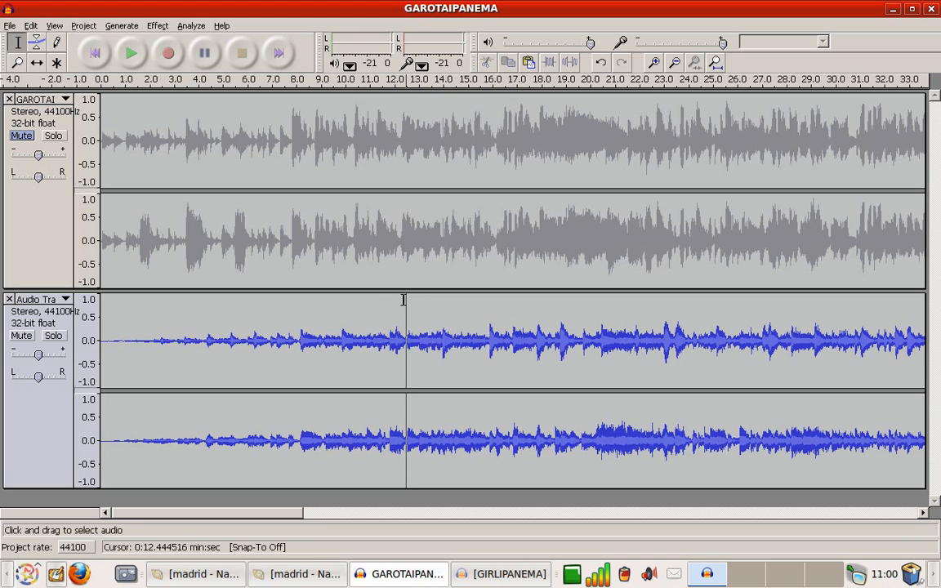
left_click(403, 301)
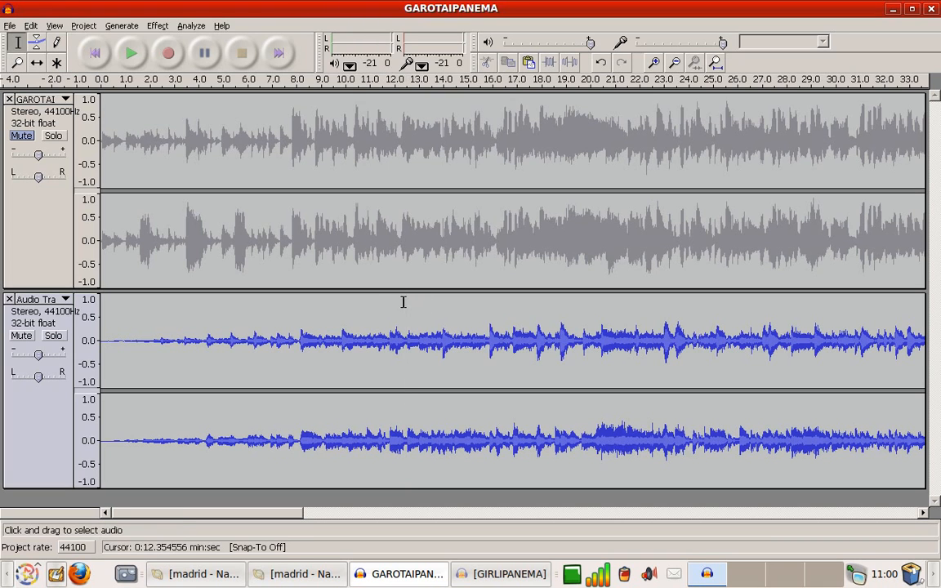
left_click_drag(407, 302, 298, 319)
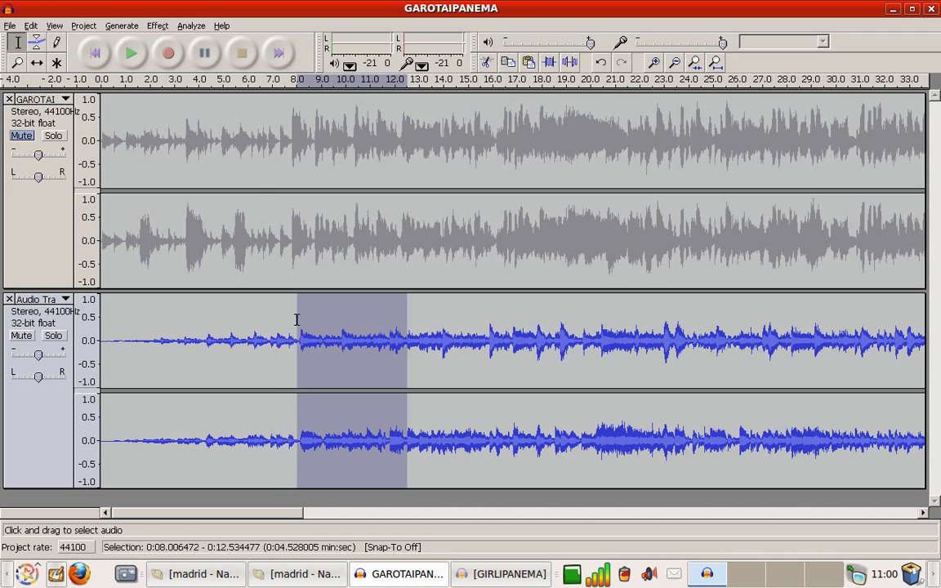
left_click(194, 27)
mouse_move(157, 26)
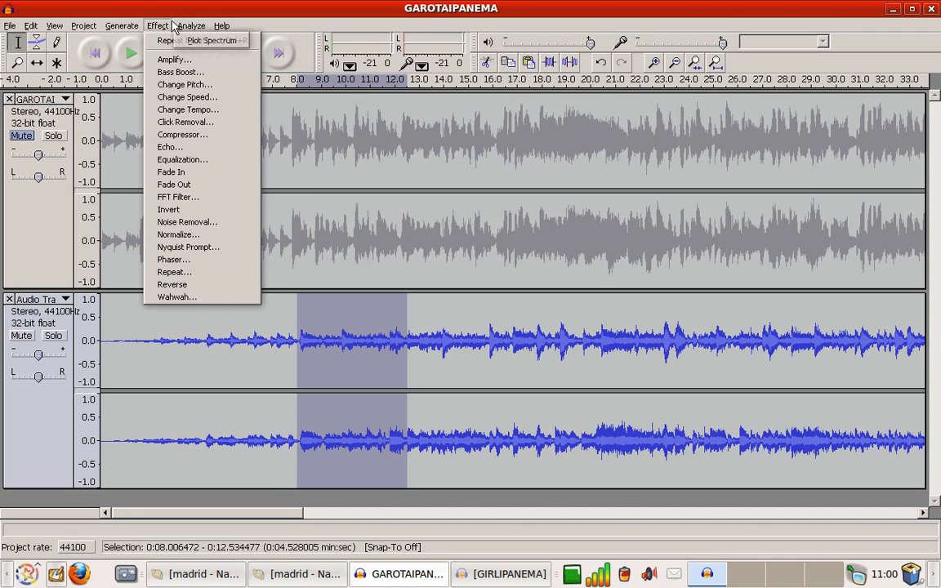
left_click(174, 61)
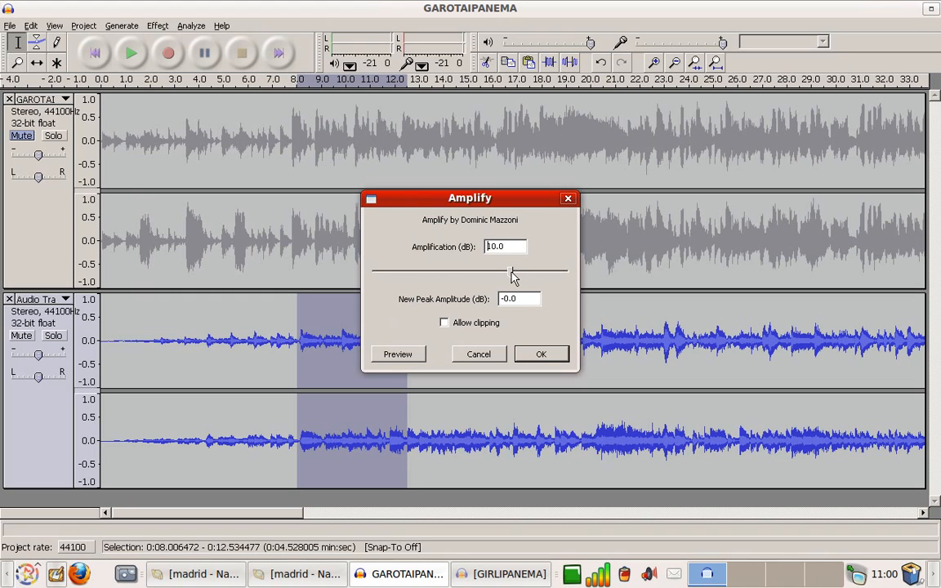
type("-")
left_click(540, 356)
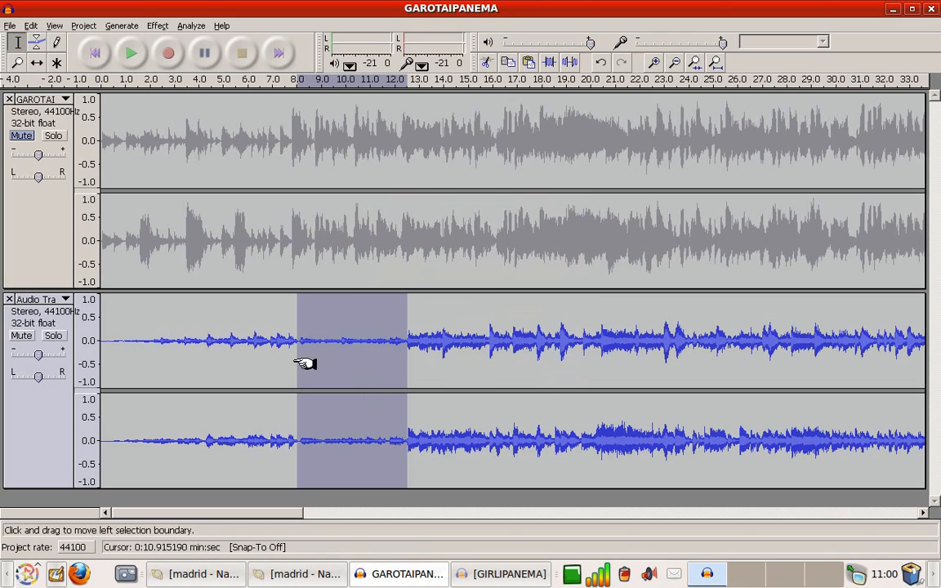
Unmute the GAROTAIPANEMA track, play both songs from about 7 seconds, and stop playback.
left_click(366, 397)
left_click(274, 330)
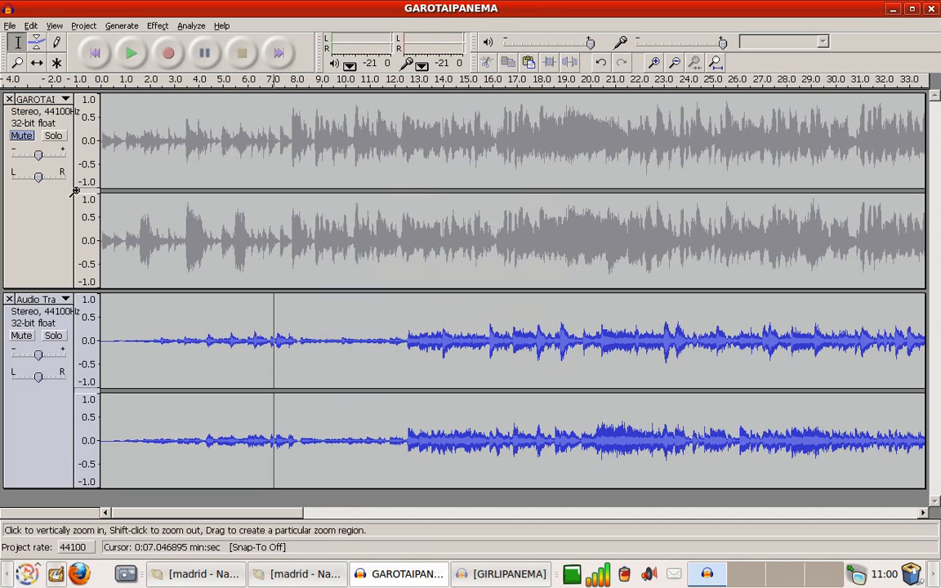
left_click(22, 136)
left_click(131, 54)
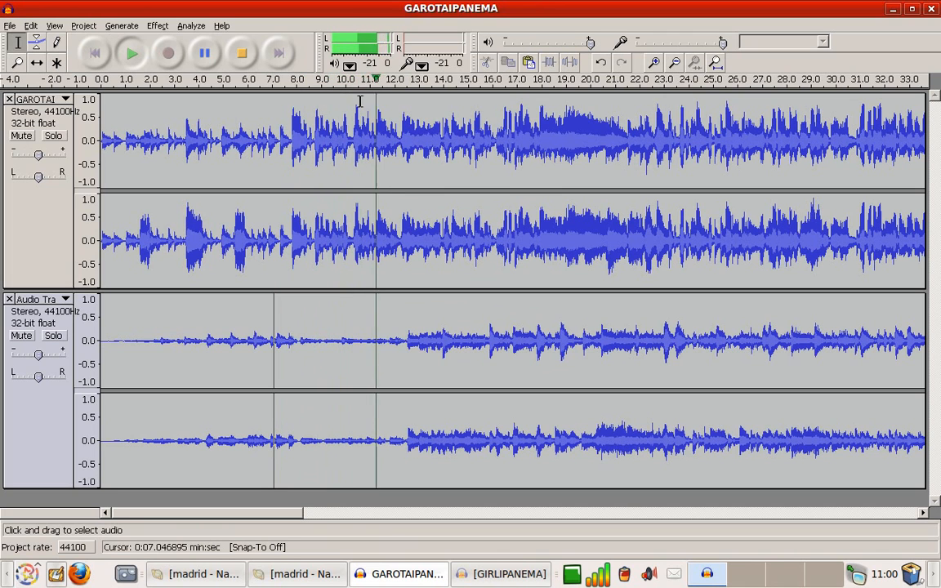
left_click(242, 53)
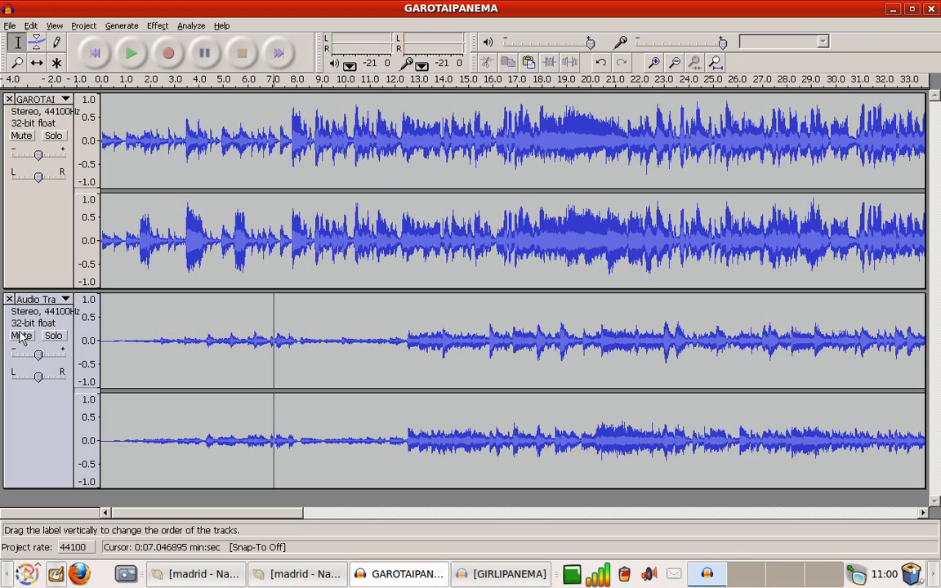
Mute the pasted track and apply a Fade Out to the GAROTAIPANEMA track between about 12.6 and 13.6 seconds.
left_click(408, 443)
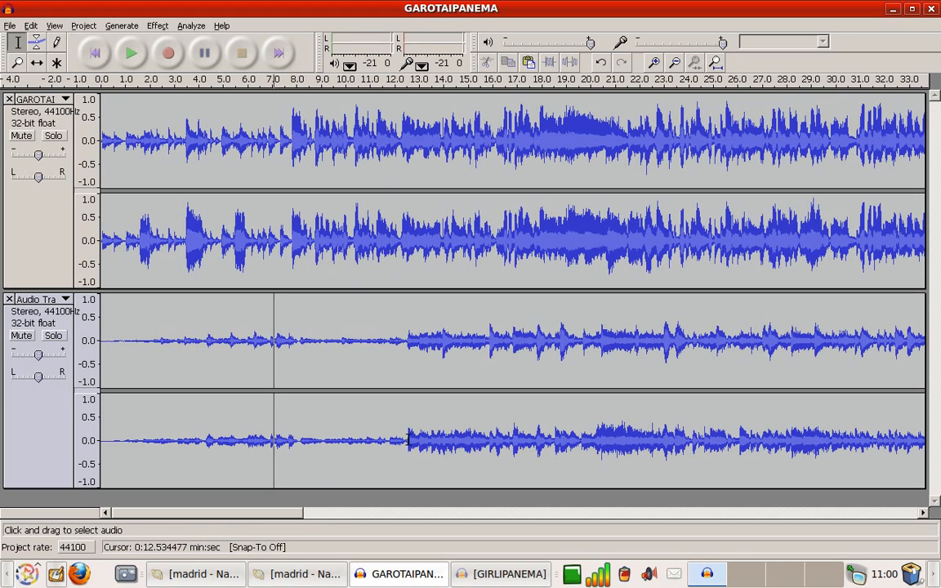
left_click(22, 337)
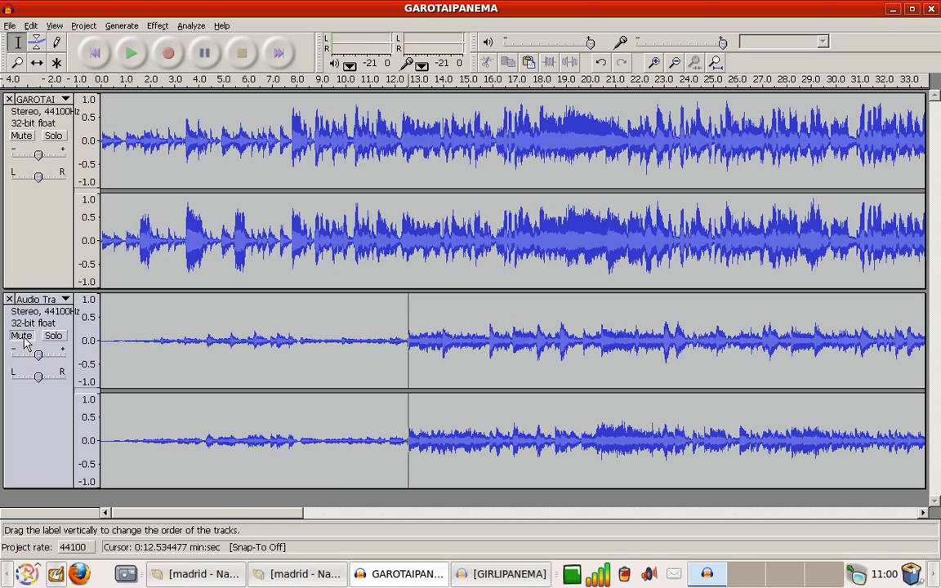
left_click(407, 249)
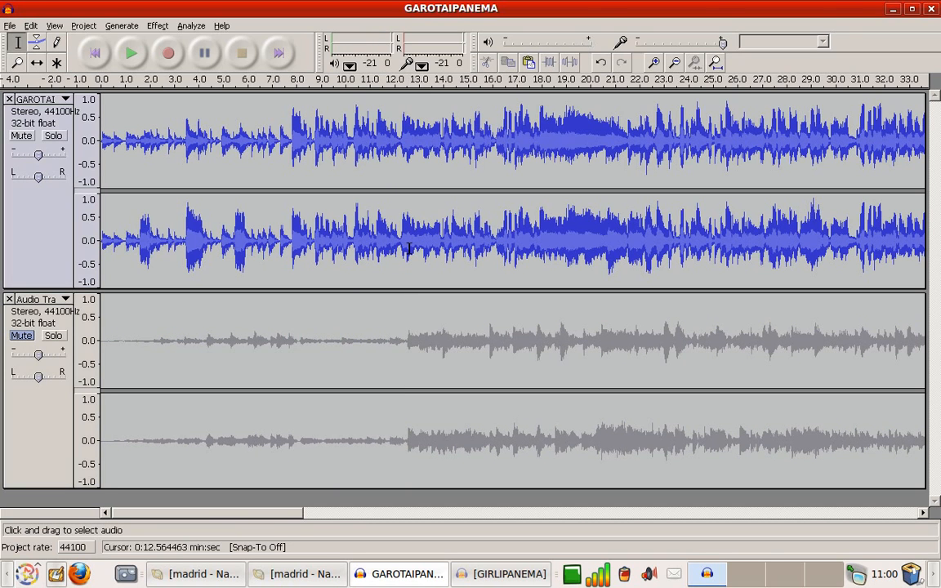
left_click_drag(408, 250, 434, 246)
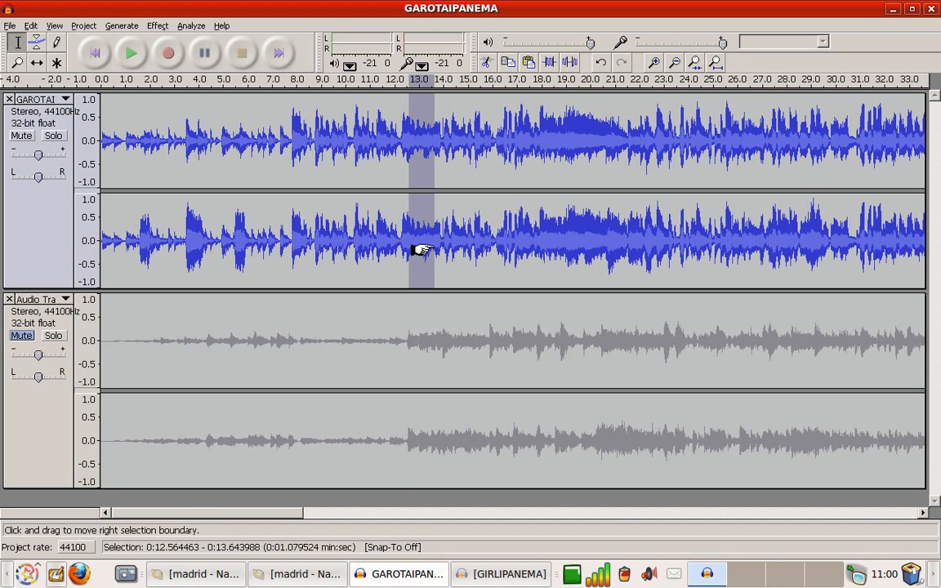
left_click(159, 26)
mouse_move(191, 26)
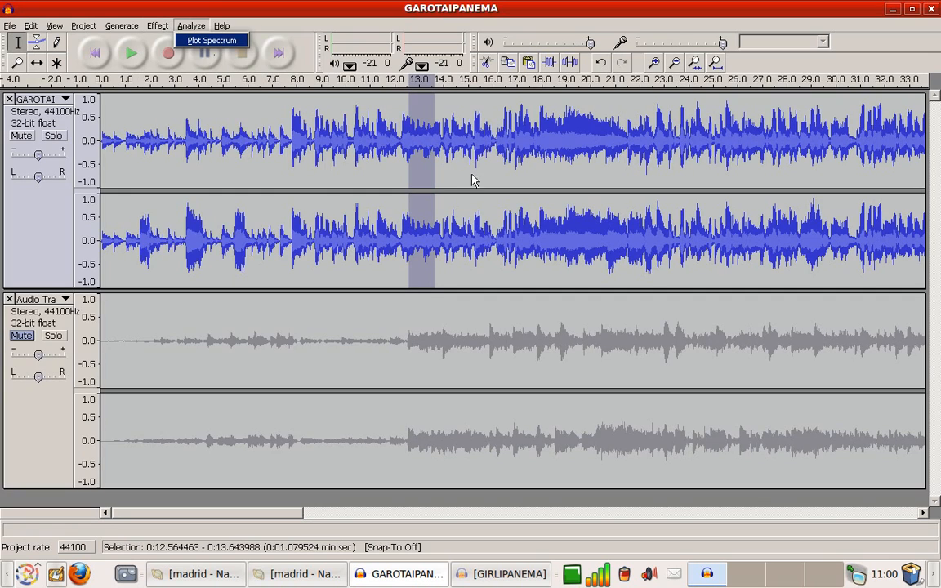
mouse_move(157, 25)
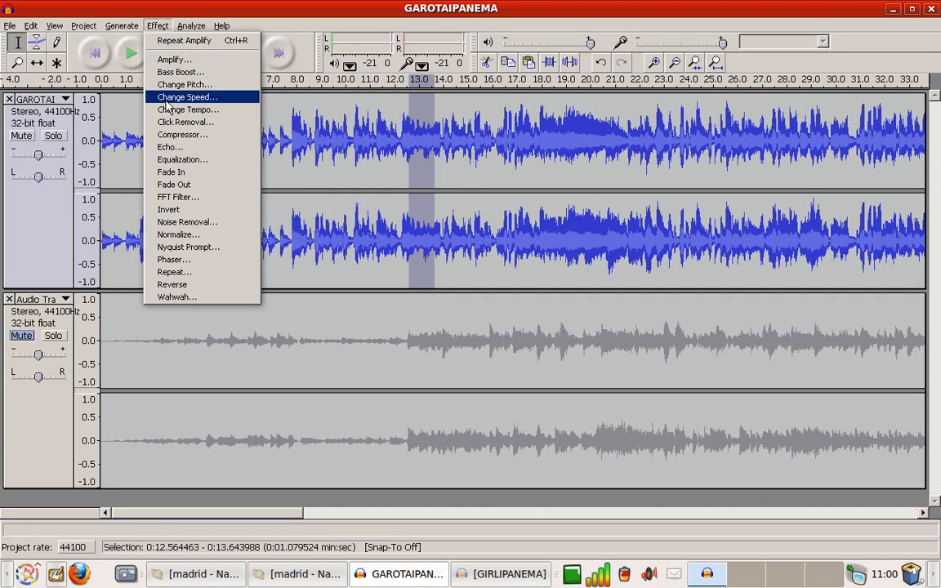
left_click(182, 186)
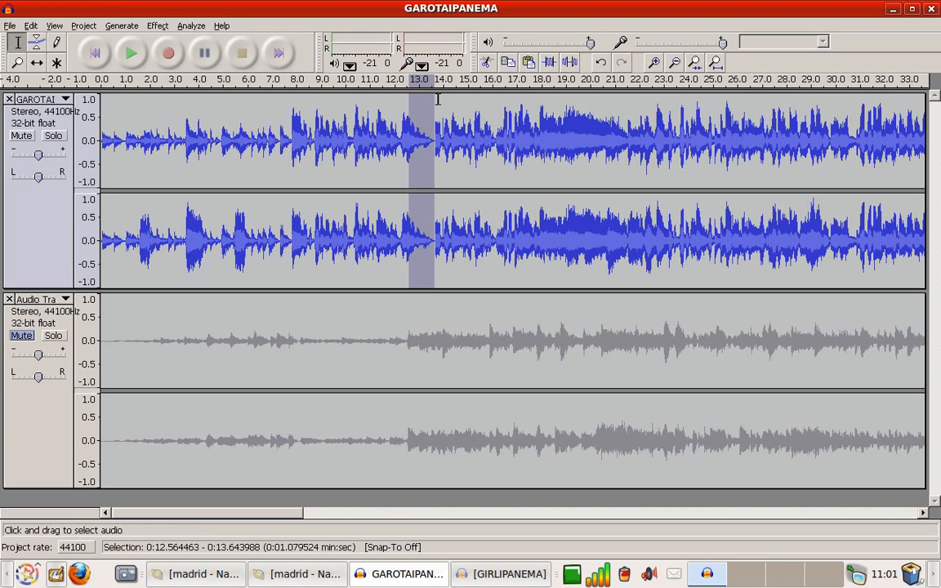
Amplify the GAROTAIPANEMA track by -10 dB between about 13.6 and 16.8 seconds.
left_click_drag(513, 148, 434, 160)
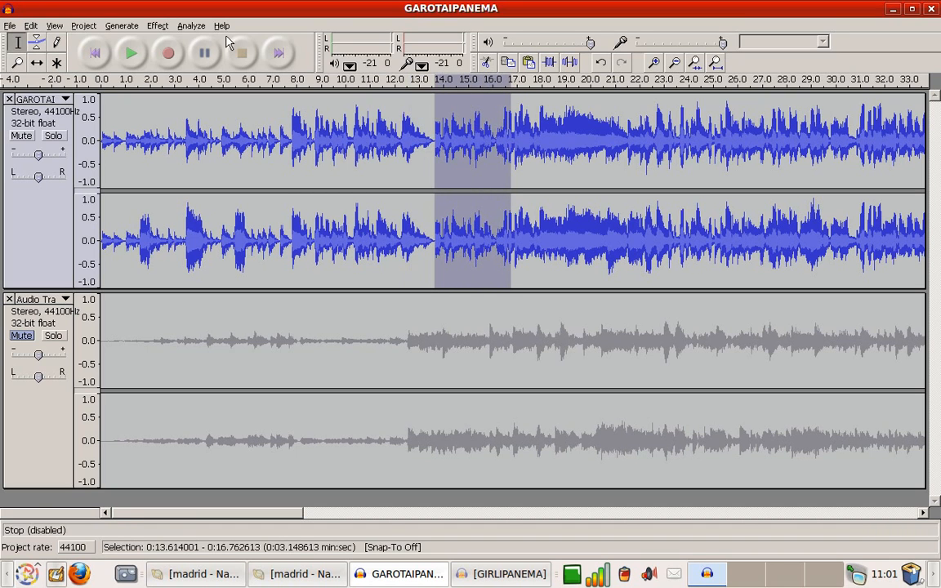
left_click(166, 28)
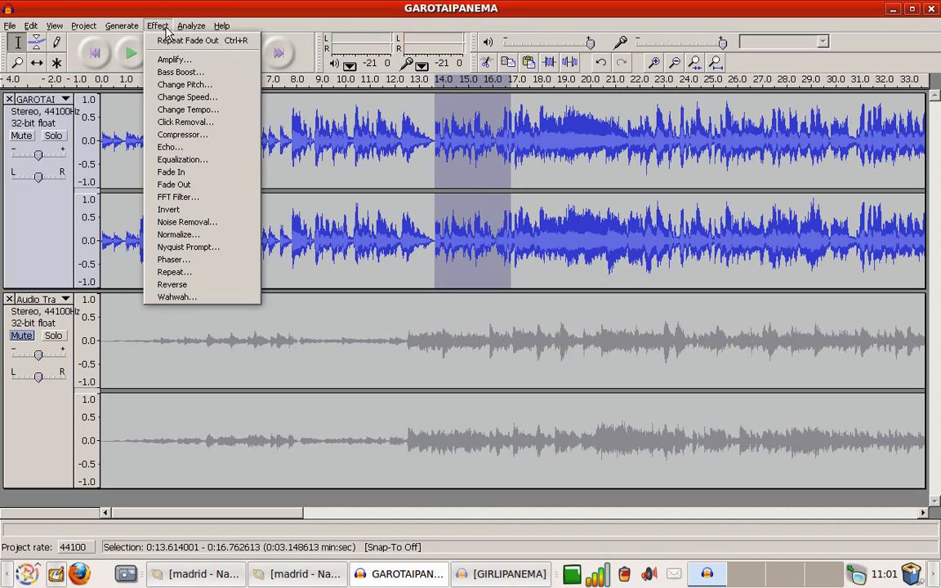
left_click(173, 63)
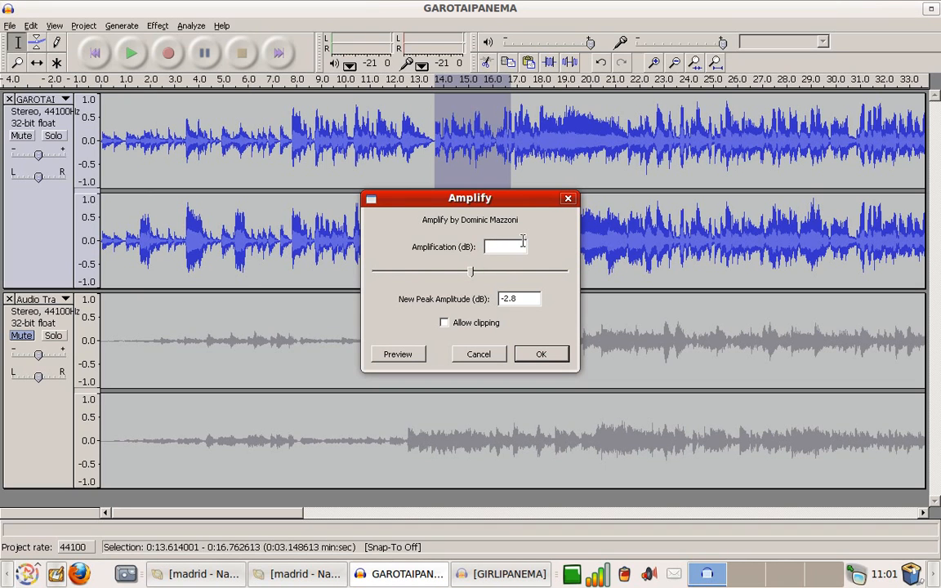
type("-10")
left_click(543, 354)
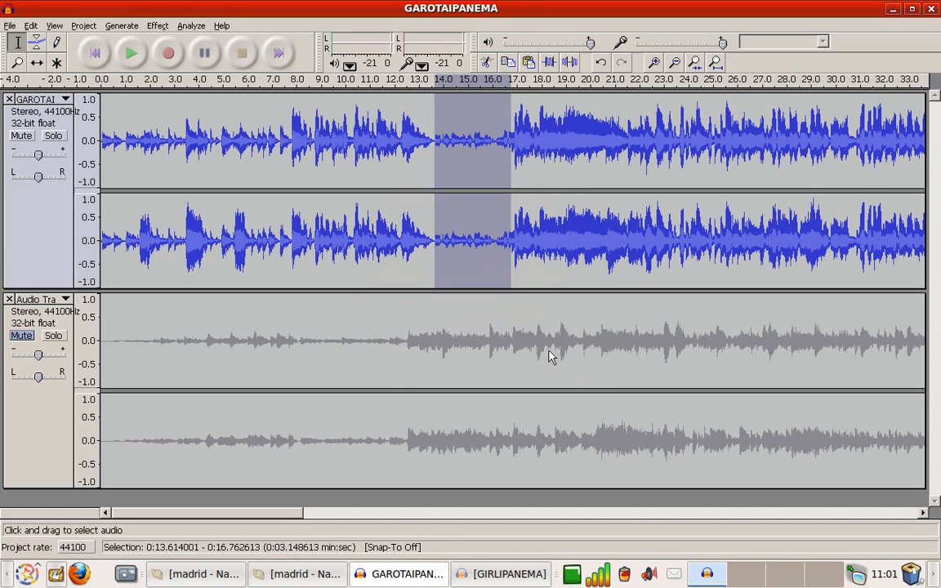
Unmute the pasted track, play both songs from about 9.7 seconds, and stop playback.
left_click(513, 338)
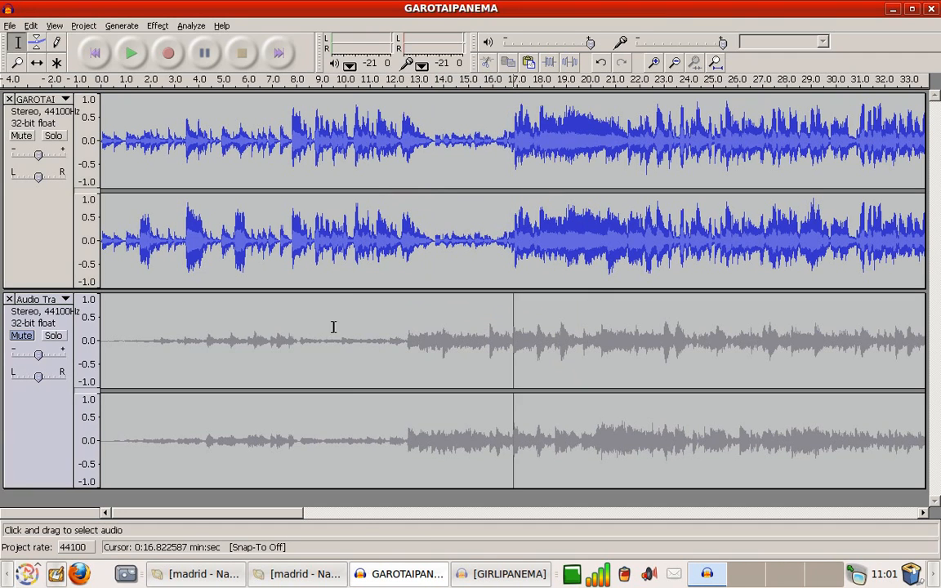
left_click(340, 359)
left_click(31, 336)
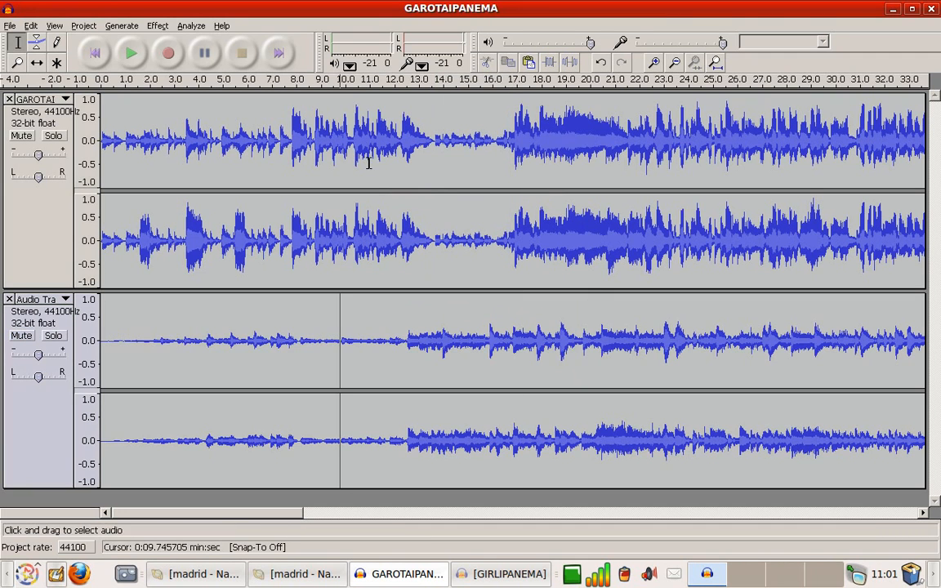
left_click(128, 55)
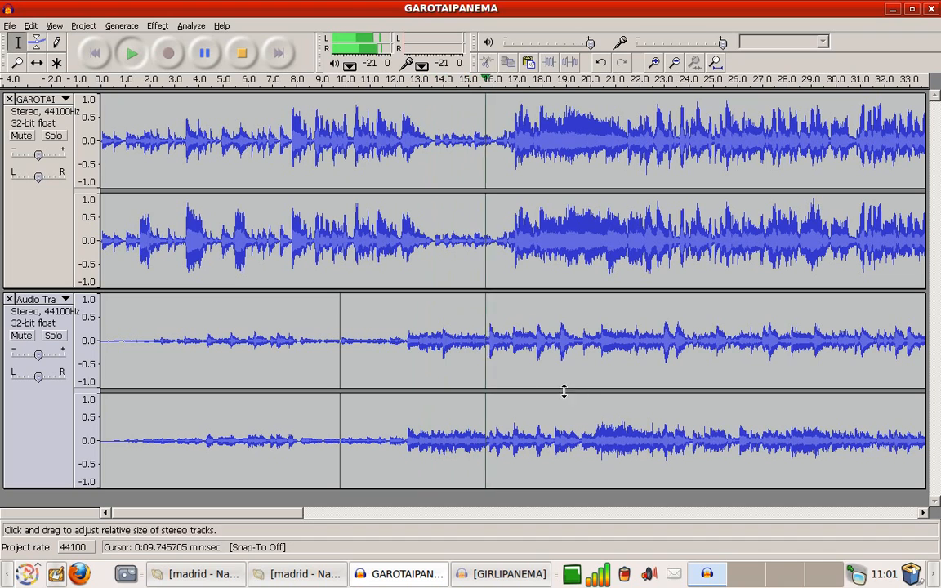
left_click(244, 55)
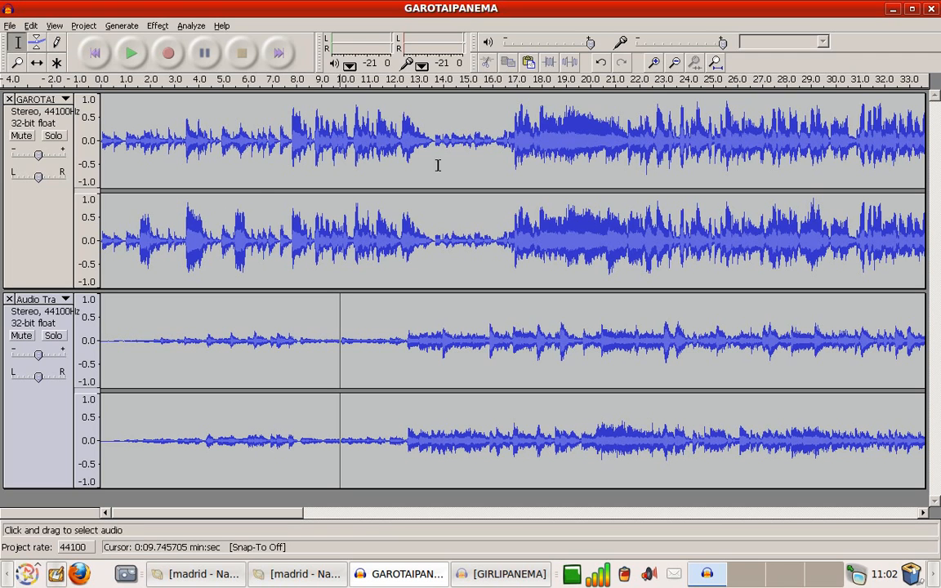
Start exporting the project as MP3 and turn off future warnings about mixing down to two stereo channels.
left_click(10, 25)
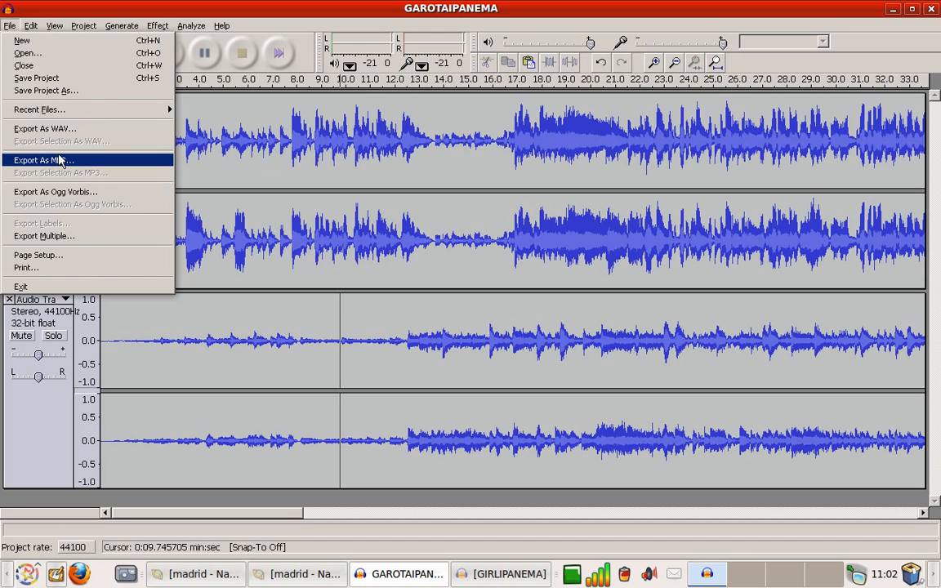
left_click(60, 160)
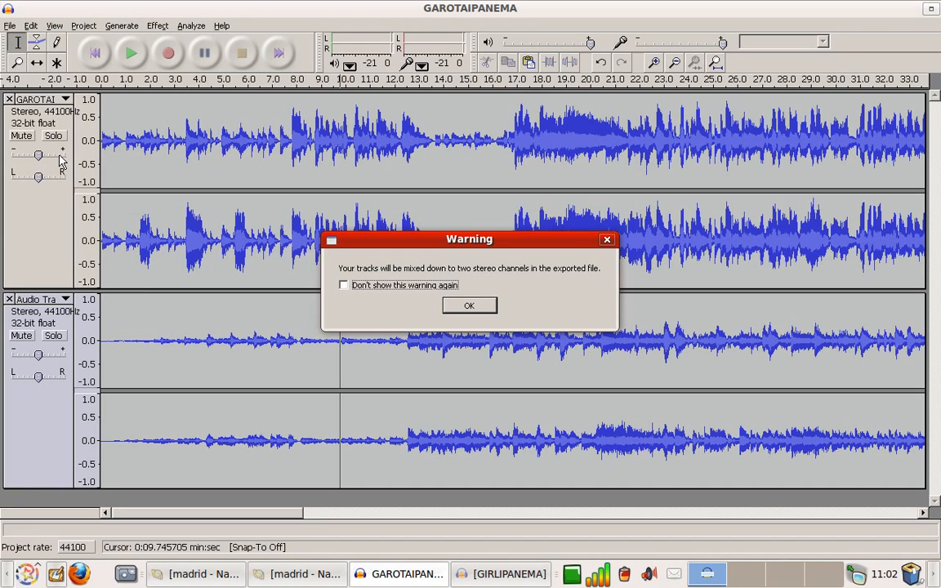
left_click(344, 286)
left_click(494, 307)
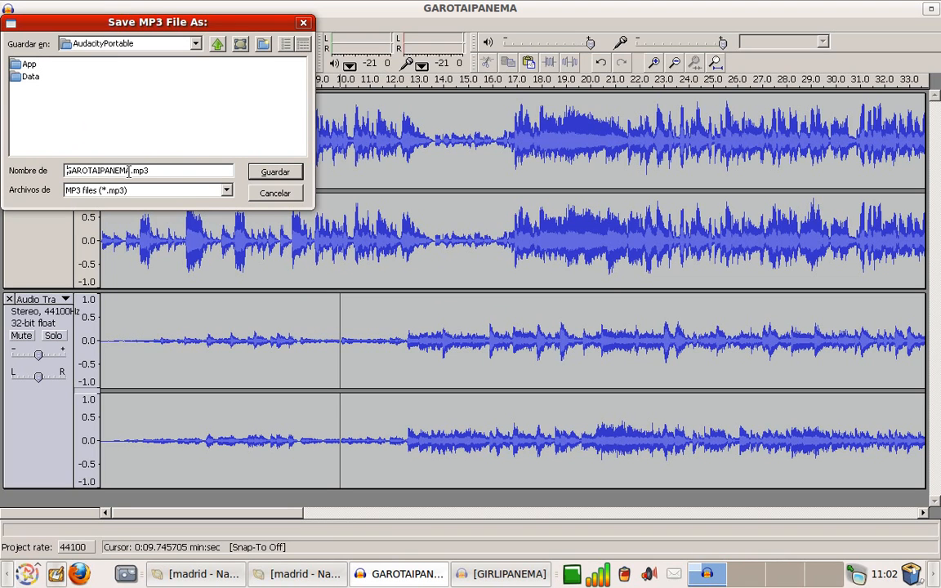
Name the MP3 file mixipanema.mp3 and save it in the AudacityPortable folder.
left_click_drag(129, 171, 46, 171)
key("BackSpace")
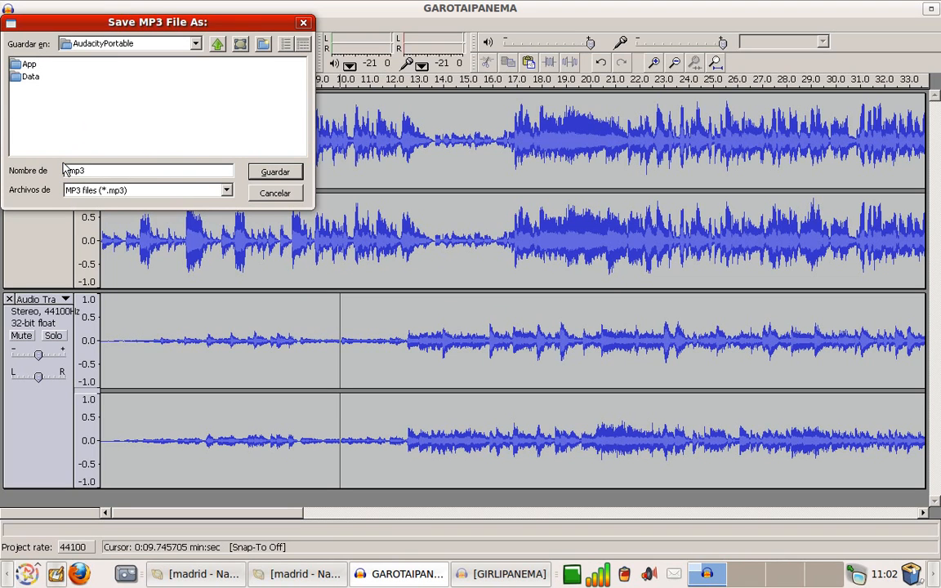
type("mixipanam")
key("BackSpace")
key("BackSpace")
type("ema")
left_click(289, 174)
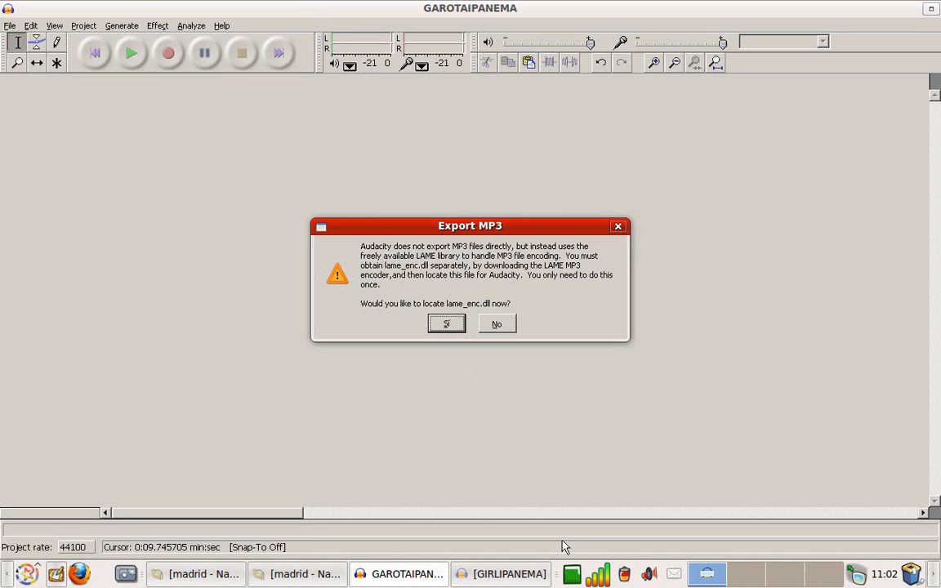
Locate lame_enc.dll in the AudacityPortable folder as the MP3 encoder and run the export with the ID3 tags left at their defaults.
left_click(446, 324)
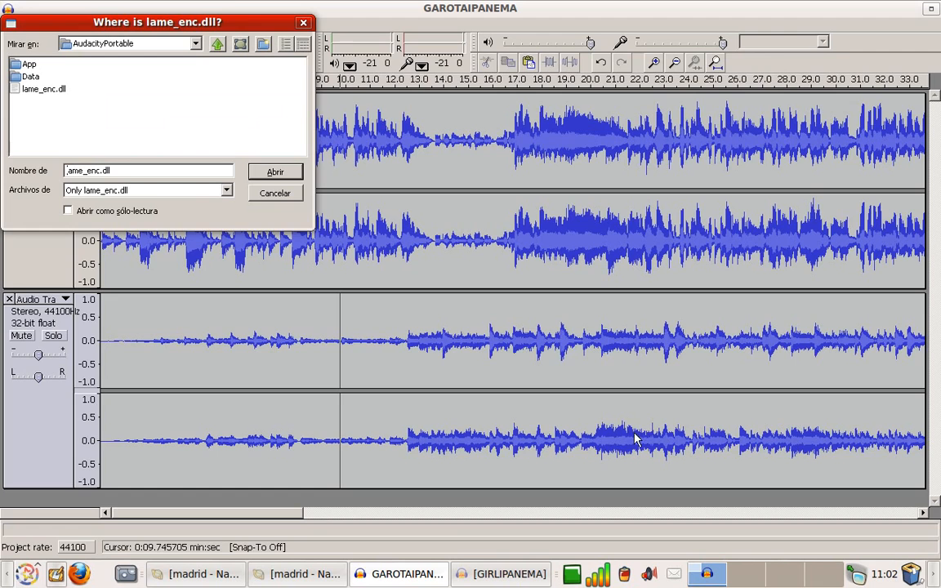
left_click(39, 88)
left_click(271, 172)
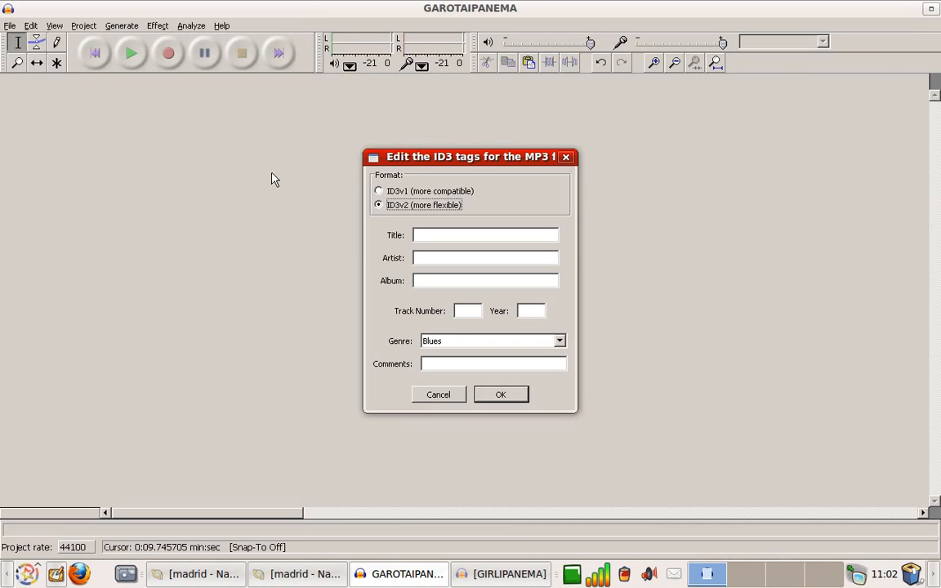
left_click(506, 395)
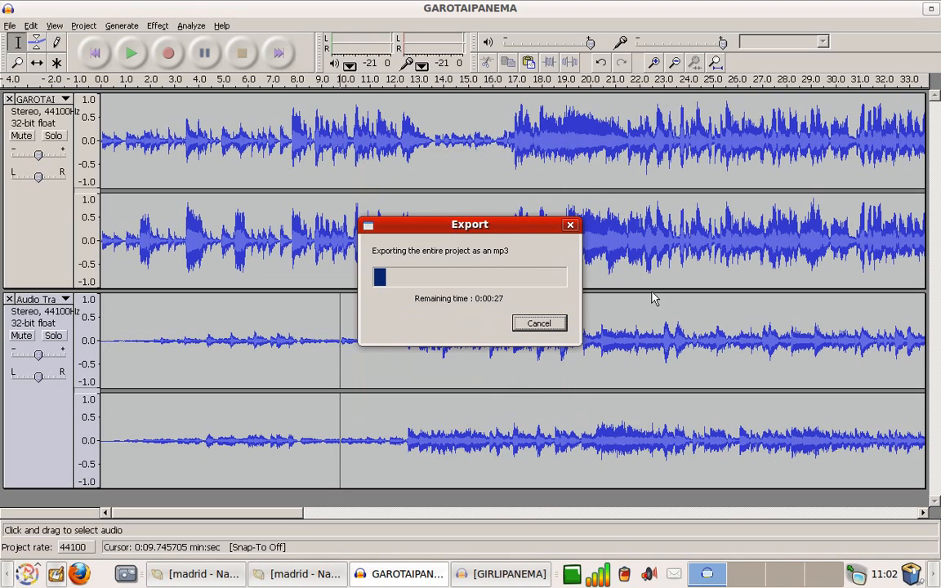